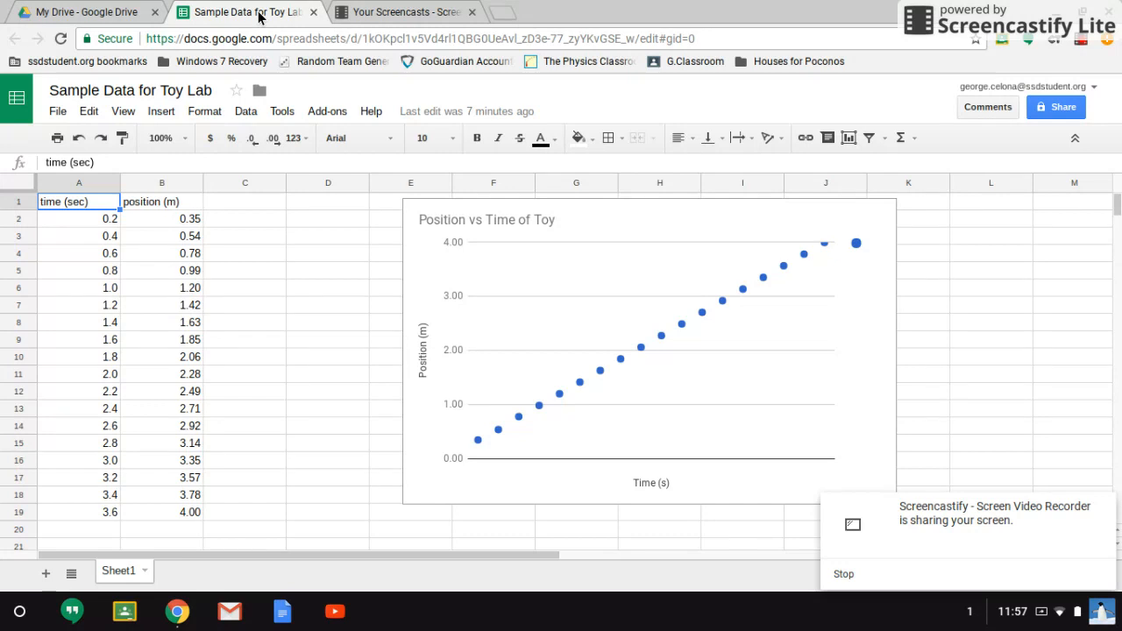
- Review the time and position values in the data table
key(Down)
key(Down)
key(Down)
key(Up)
key(Up)
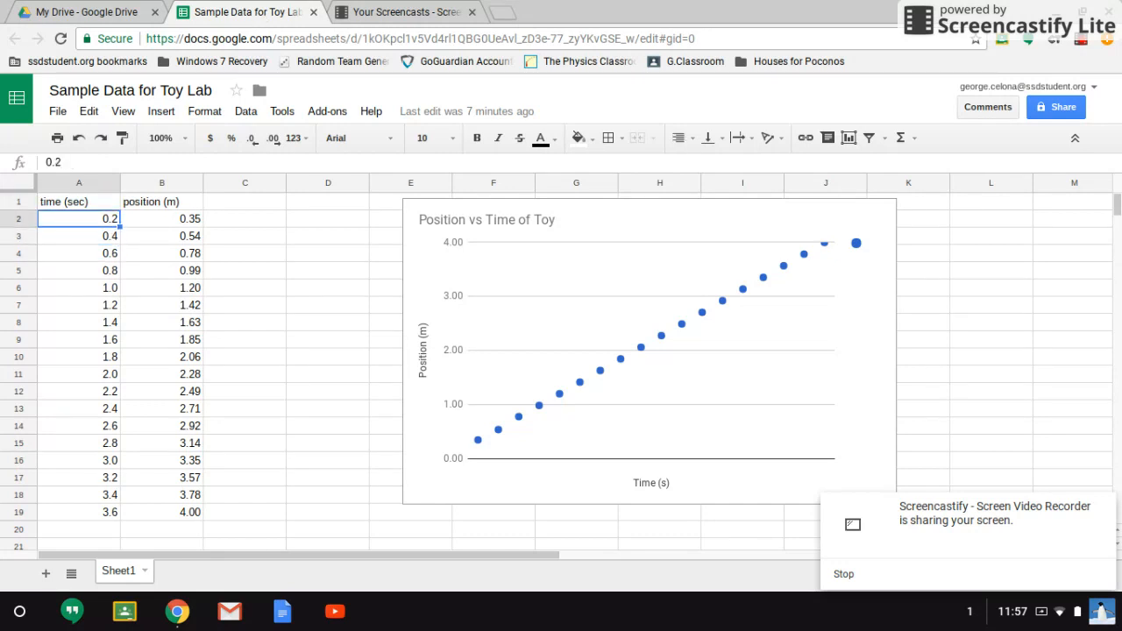
key(Down)
key(Down)
key(Down)
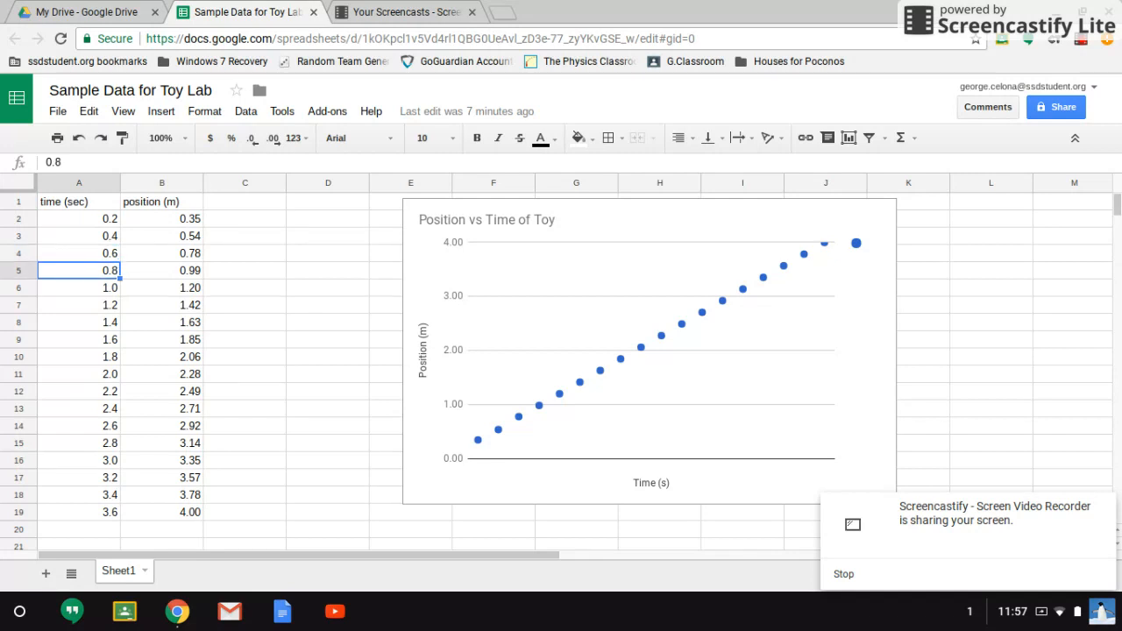
key(Up)
key(Up)
key(Up)
key(Up)
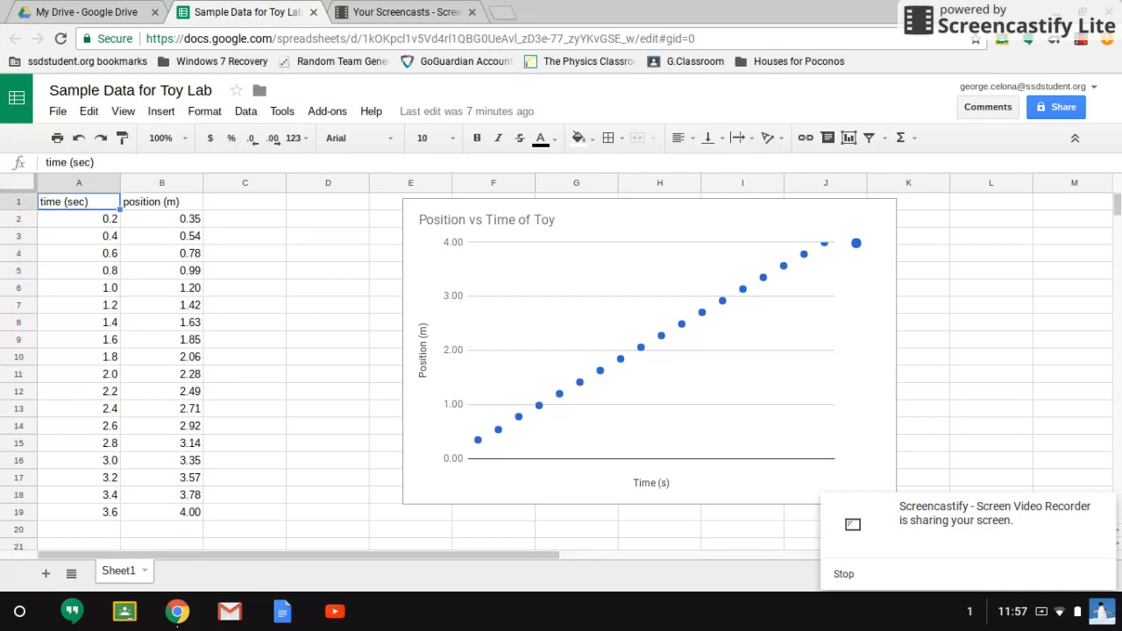
key(Right)
key(Down)
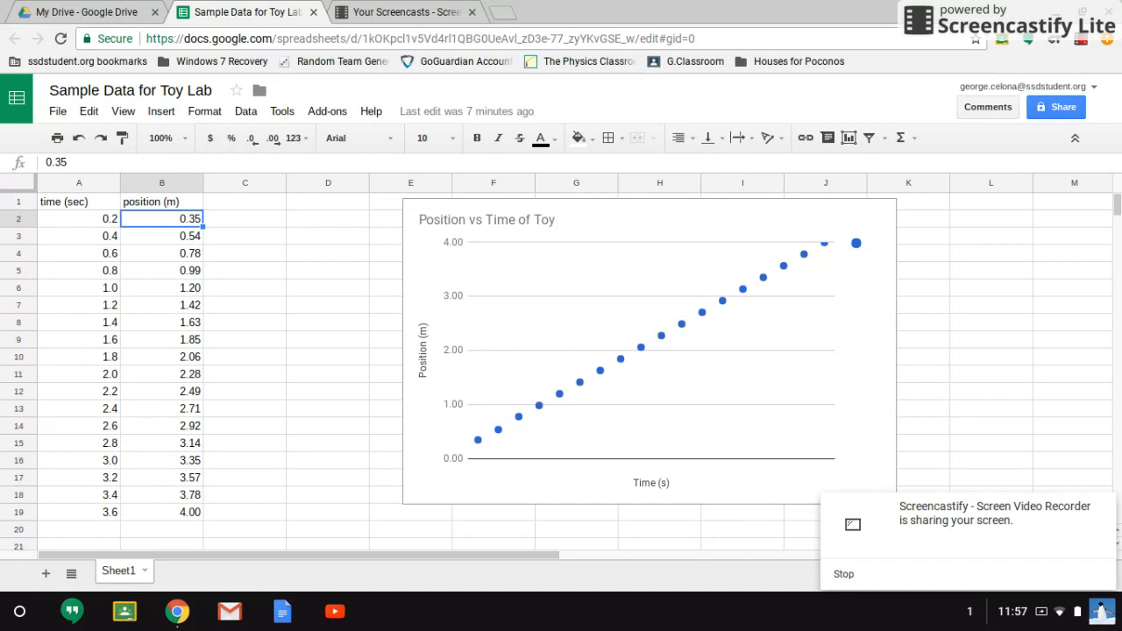
key(Down)
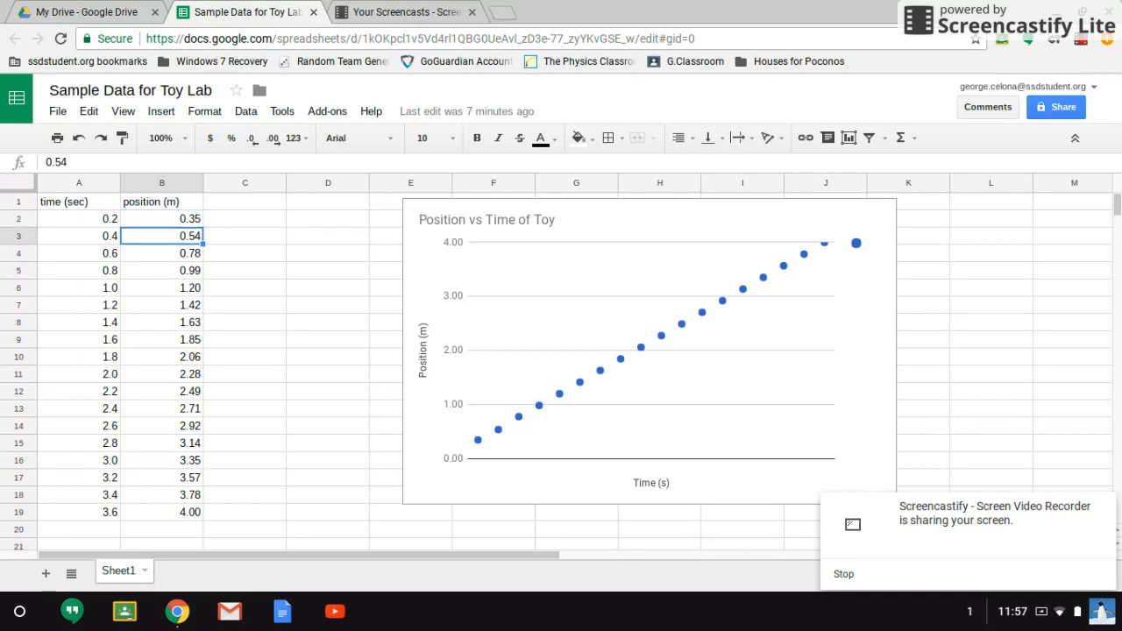
key(Up)
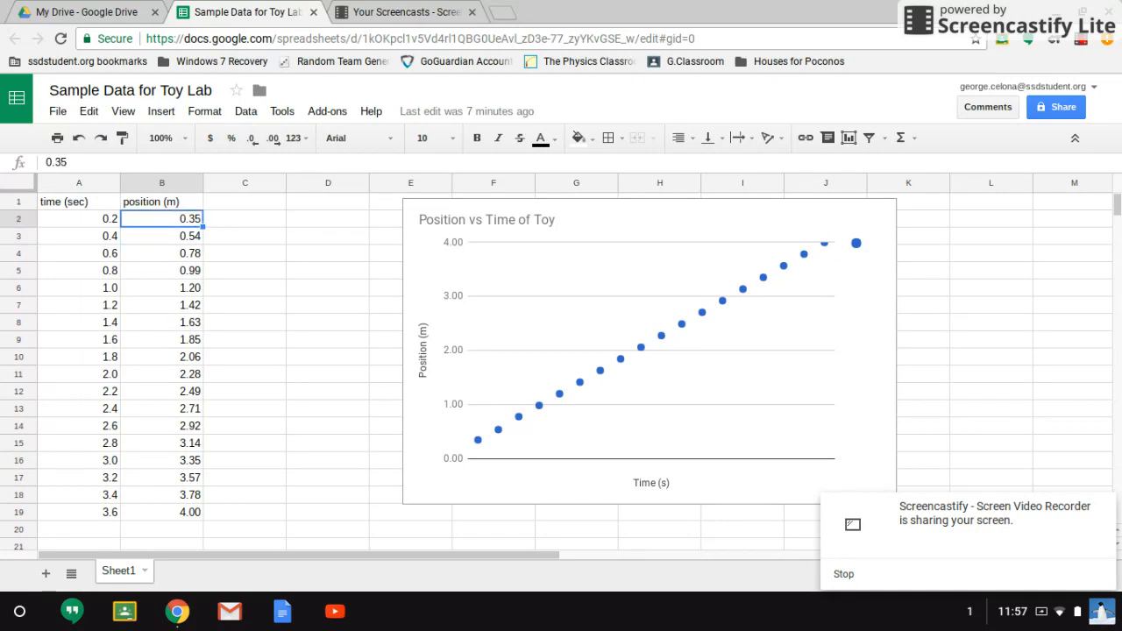
- Add the header 'split distance (m)' in C1 and enter 0 as the first split distance in C2
key(Right)
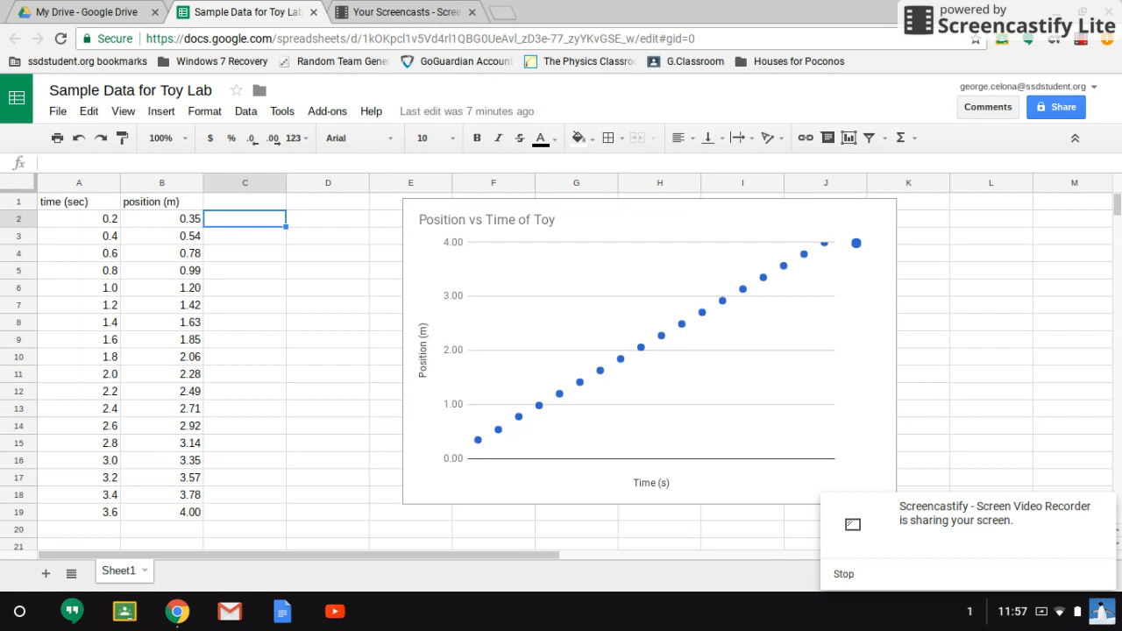
key(Up)
text(sp)
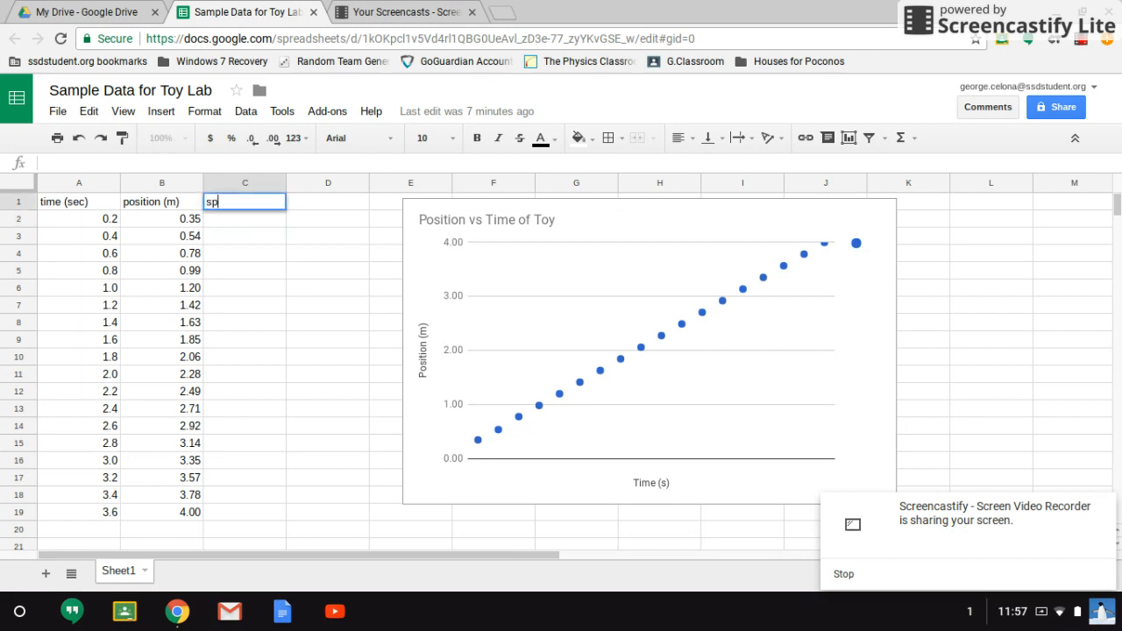
text(lit distance (m))
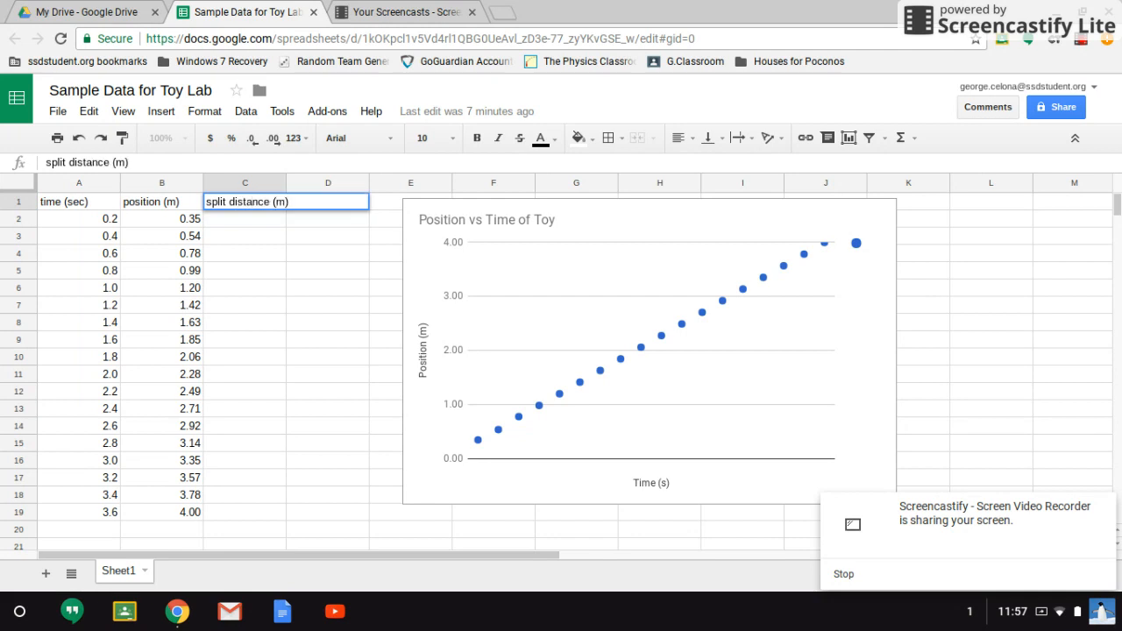
key(Return)
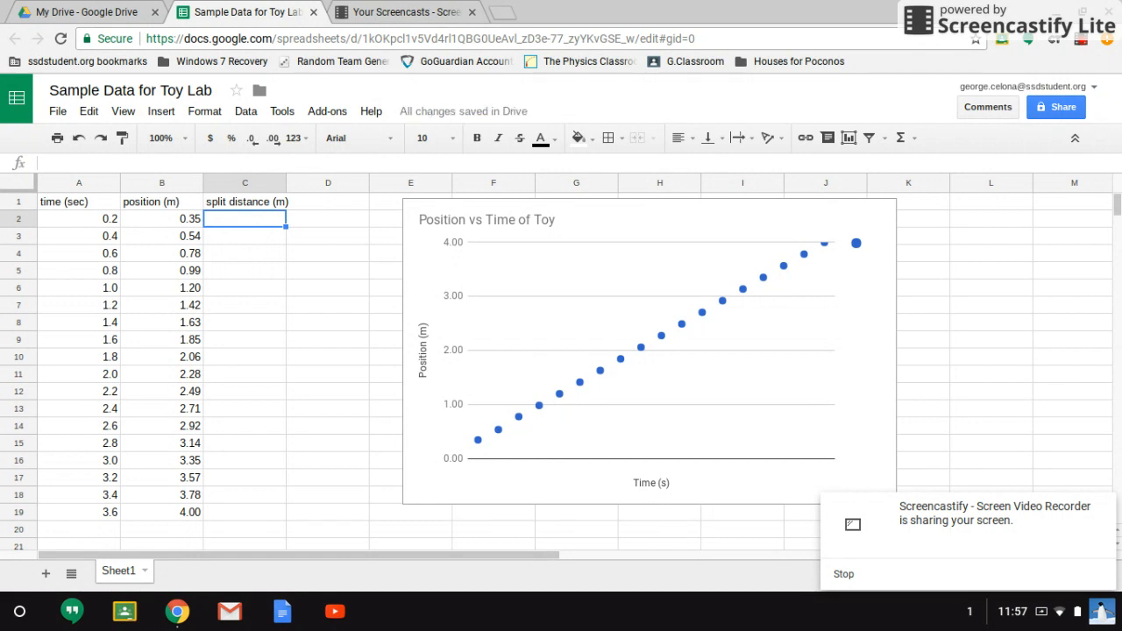
text(0)
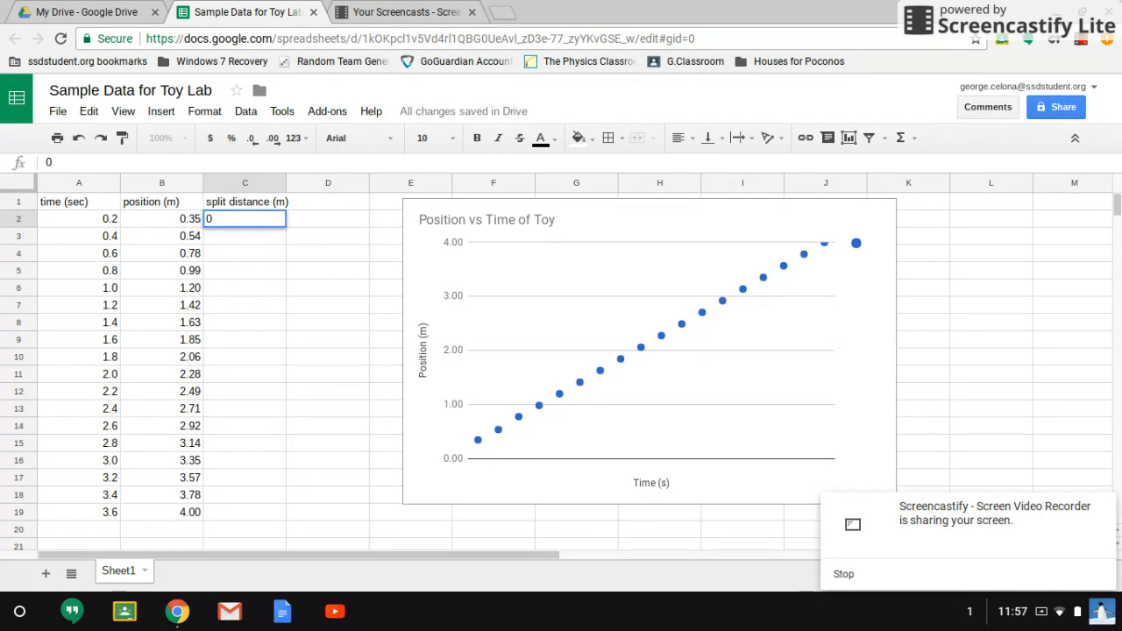
key(Return)
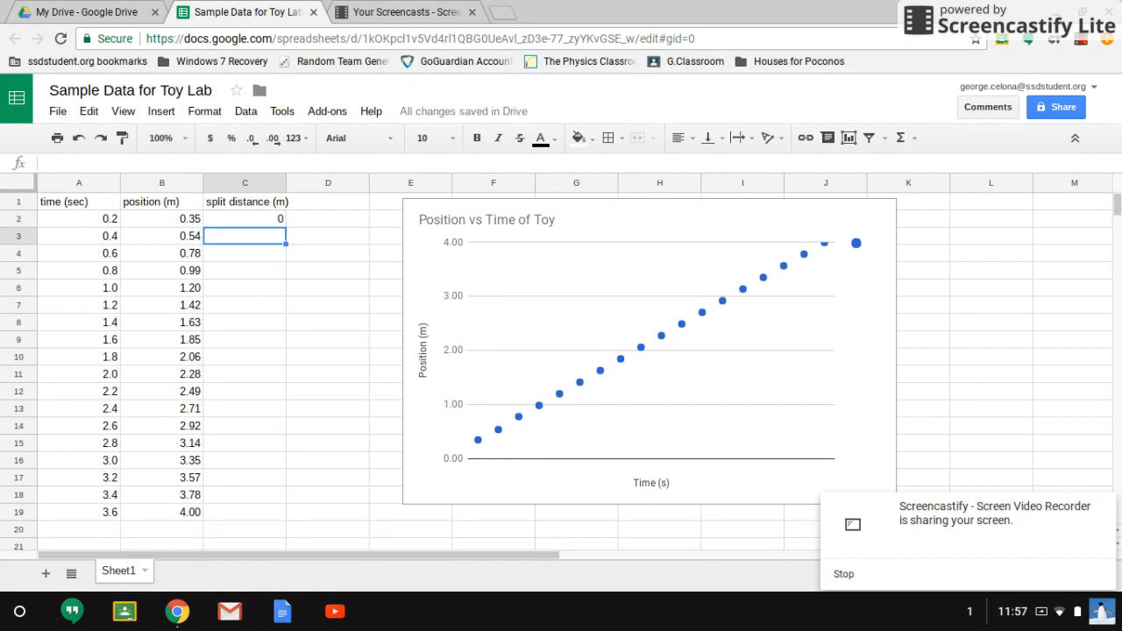
- Examine the position values beside the empty split distance cells
key(Down)
key(Down)
key(Down)
key(Down)
key(Up)
key(Up)
key(Up)
key(Up)
key(Left)
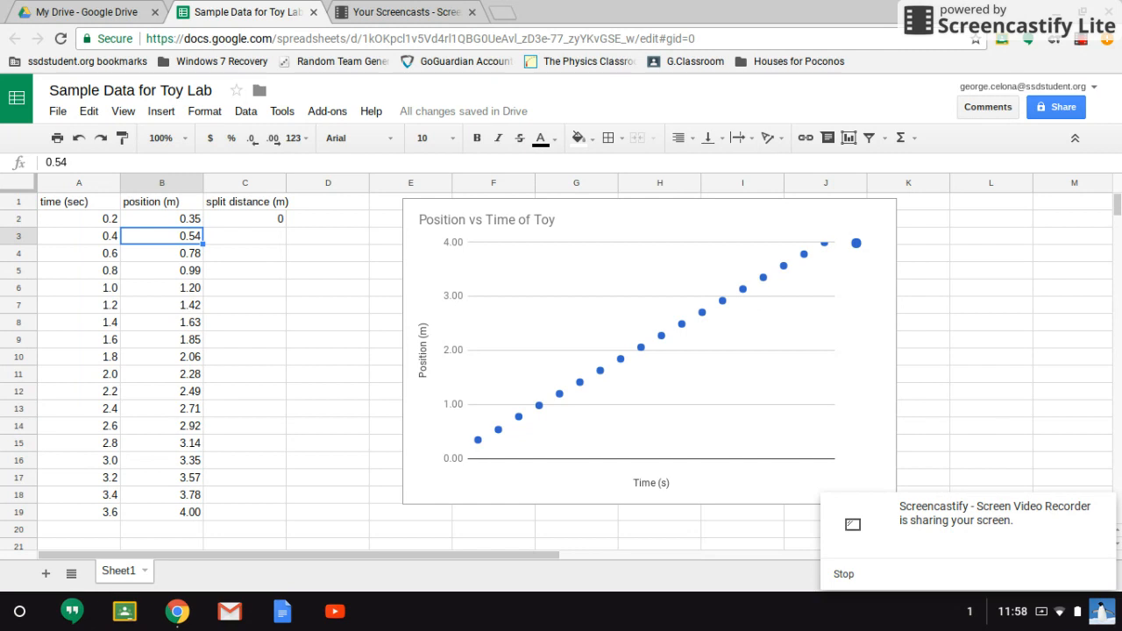
key(Up)
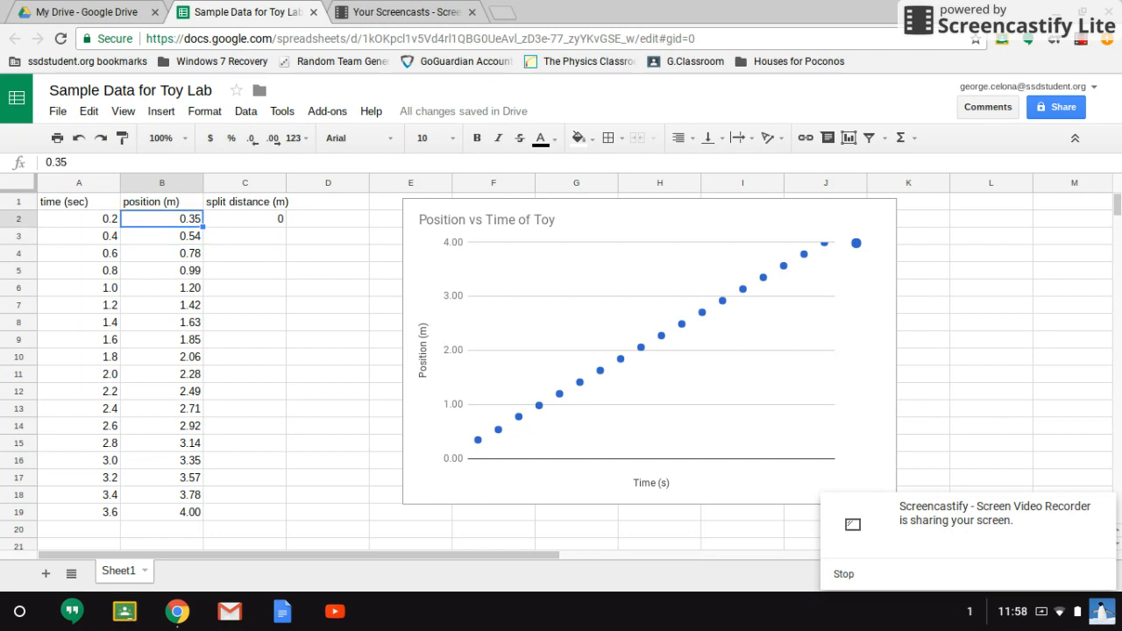
key(Down)
key(Up)
key(Down)
key(Right)
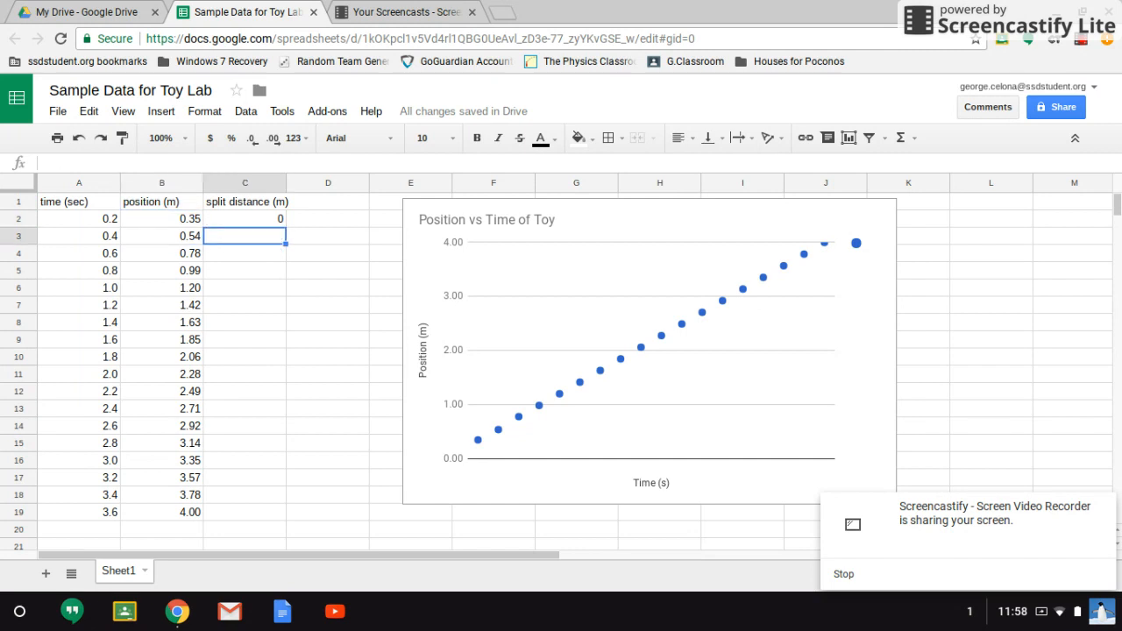
key(Down)
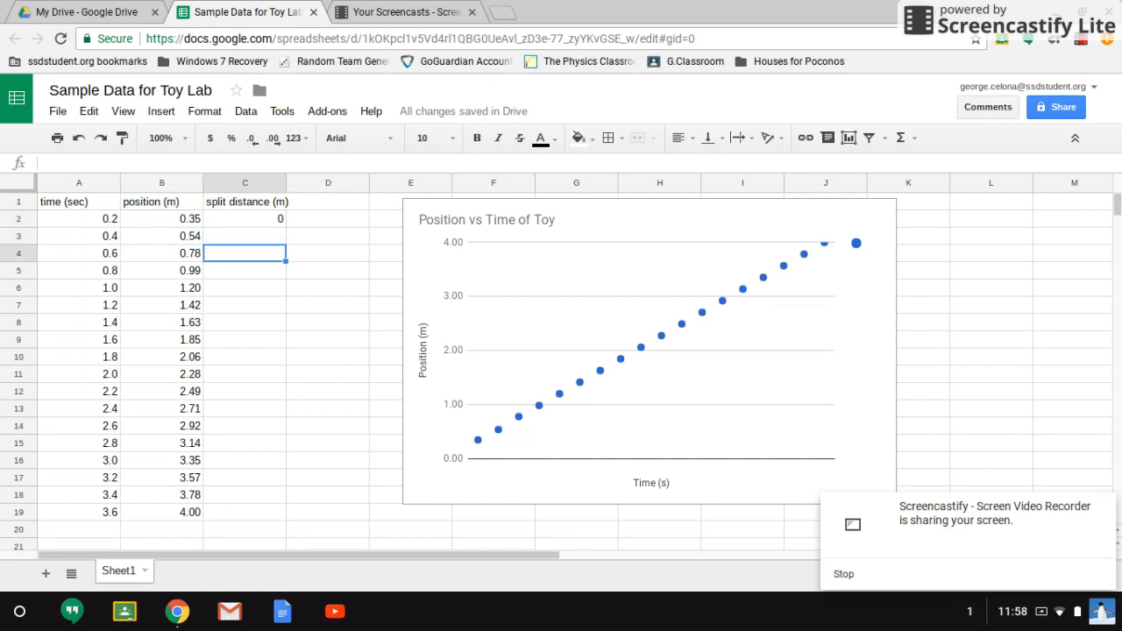
key(Down)
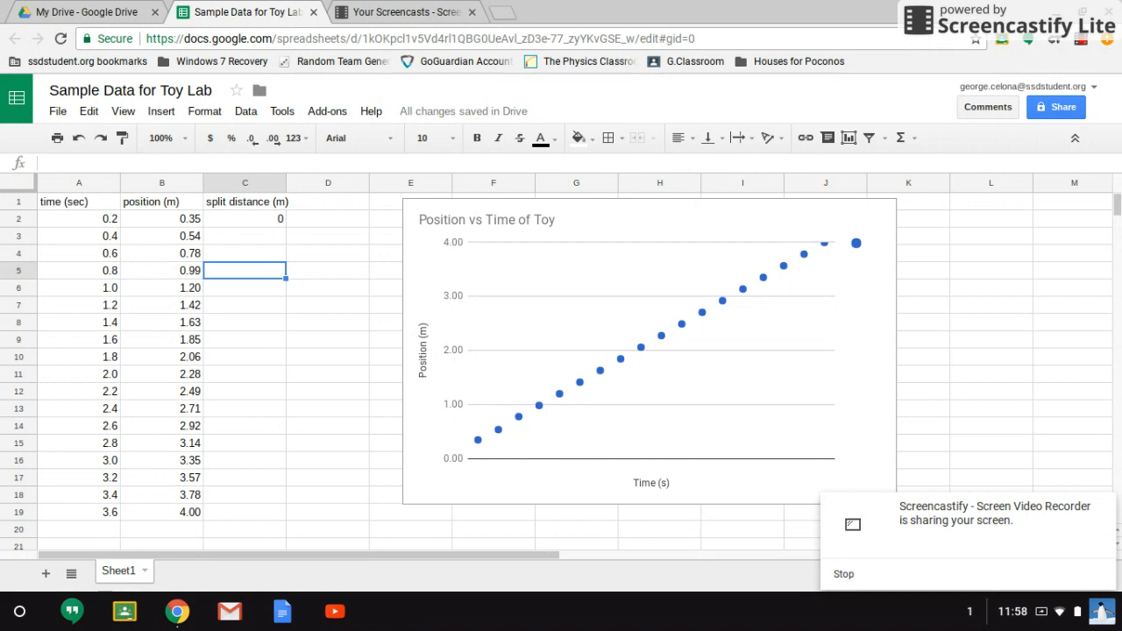
key(Up)
key(Up)
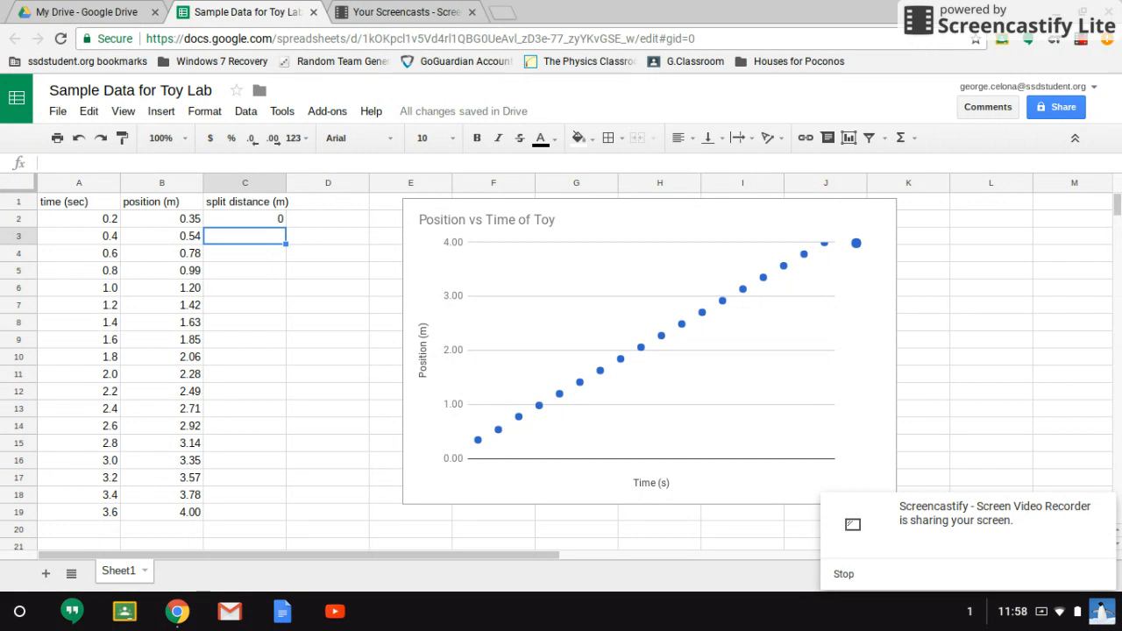
- Enter the formula =B3-B2 in C3 to compute the split distance
text(=)
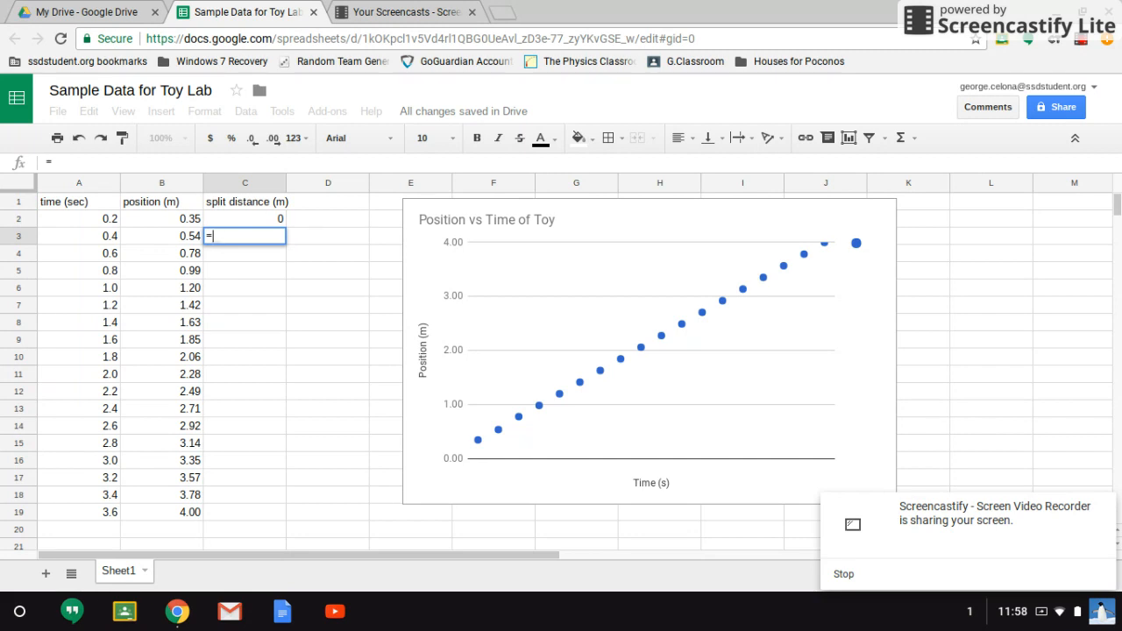
key(Left)
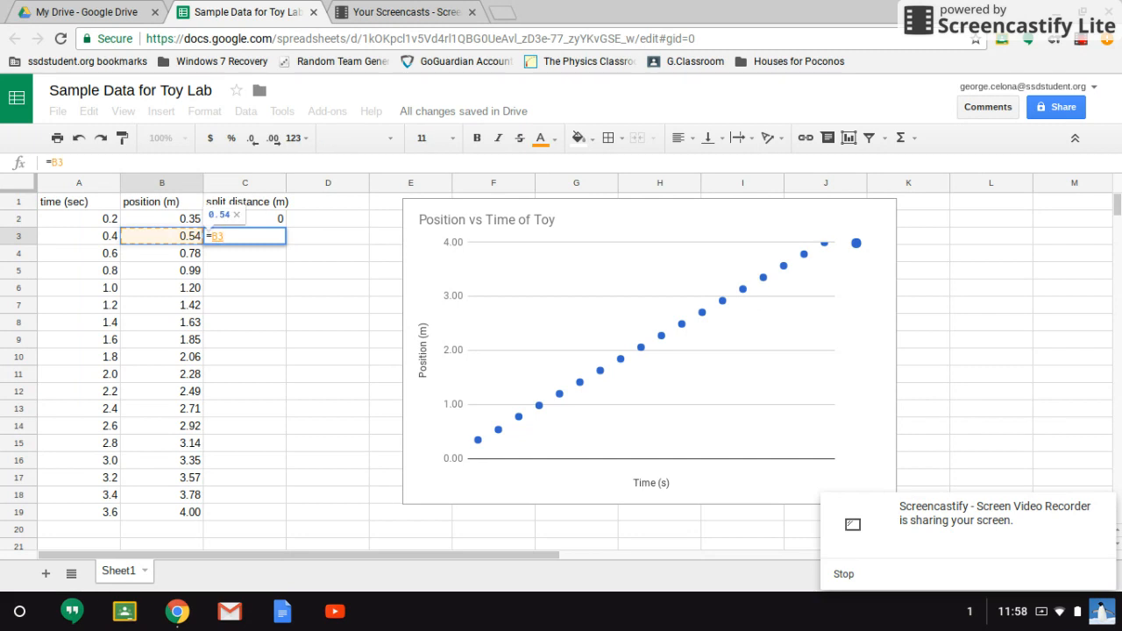
text(-)
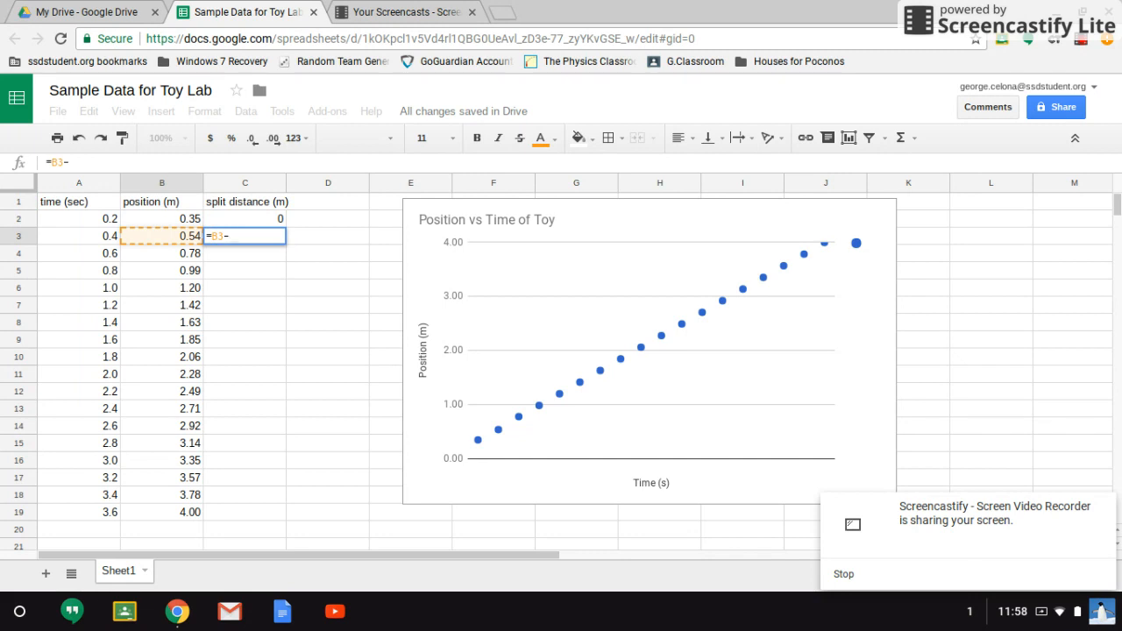
key(Left)
key(Up)
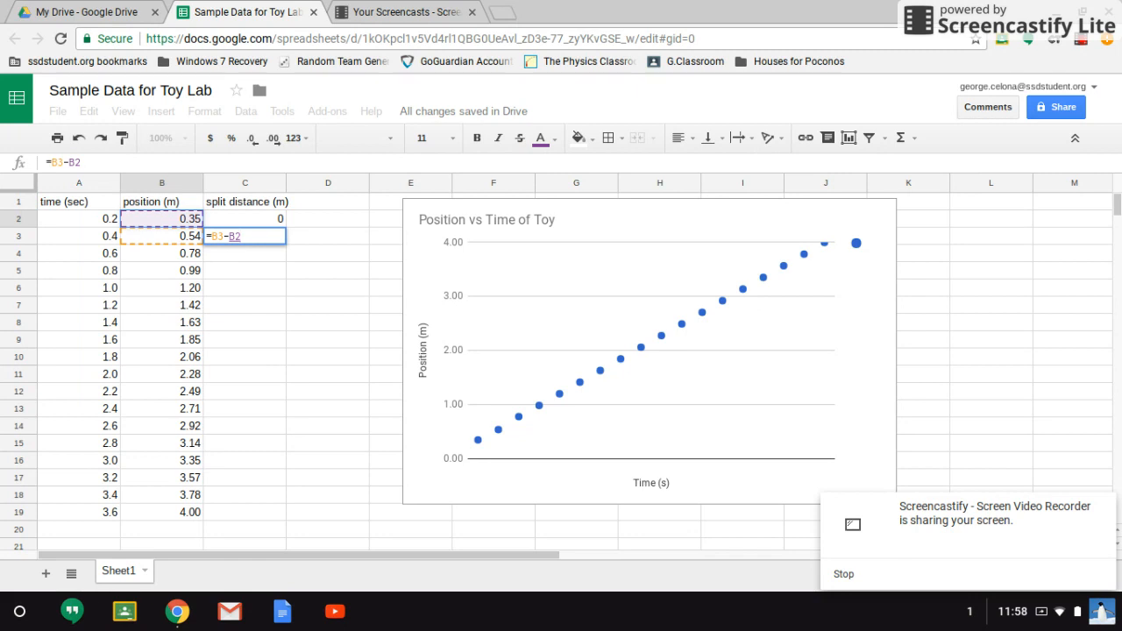
key(Return)
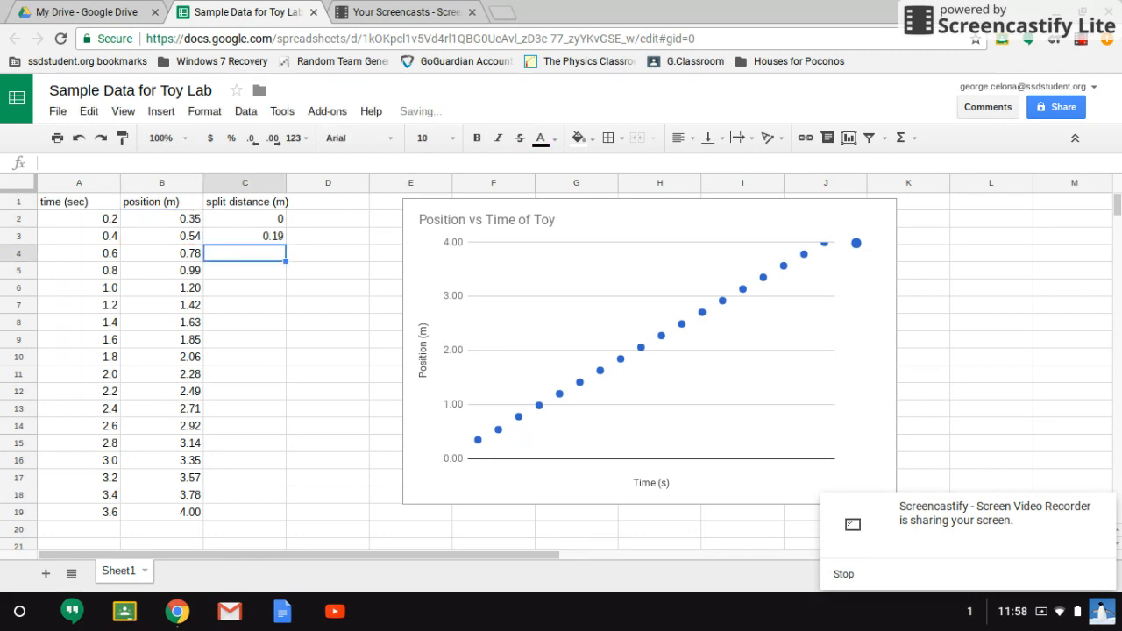
- Copy the C3 formula down column C through row 19
click(278, 242)
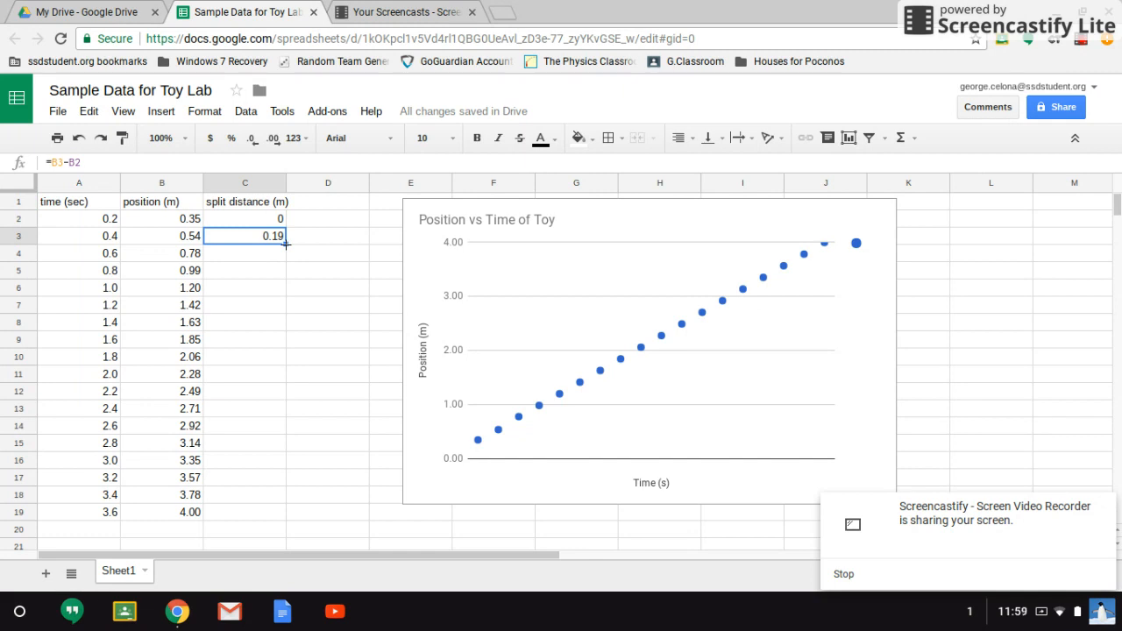
drag(286, 245, 259, 501)
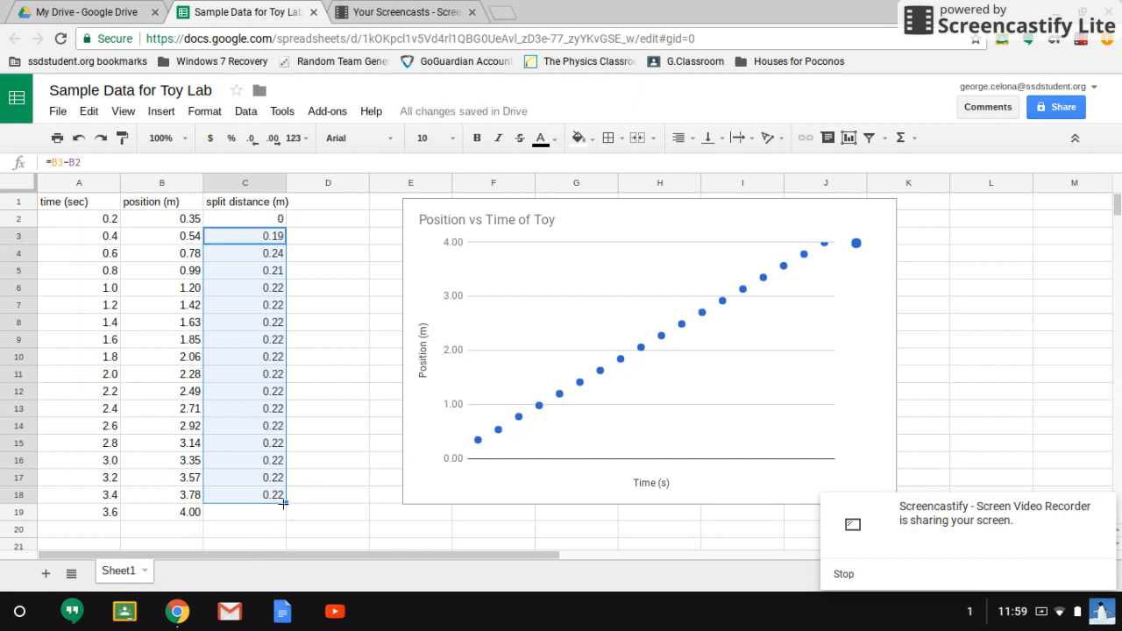
drag(283, 503, 281, 515)
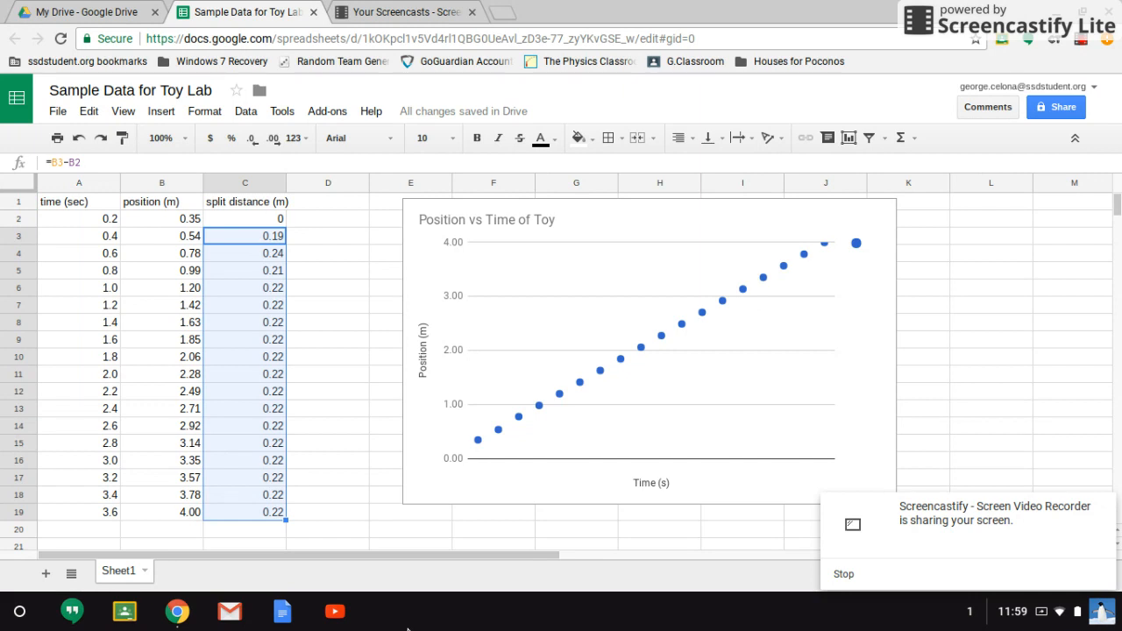
- Inspect the copied split distance formulas in column C
click(244, 220)
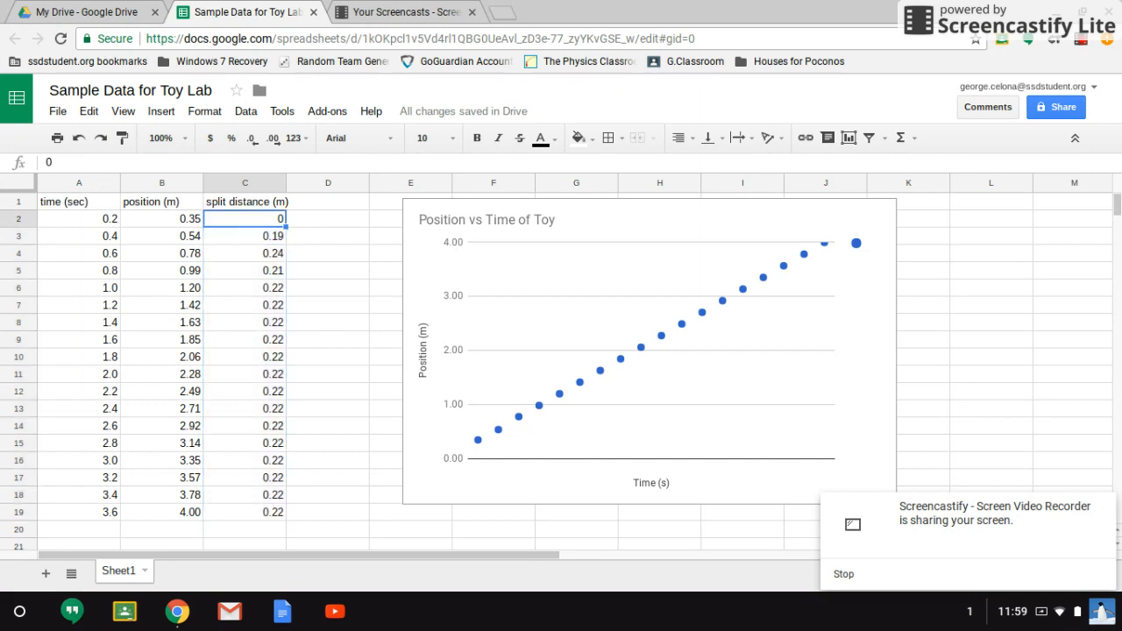
key(Down)
key(Down)
key(Down)
key(Down)
key(Down)
key(Down)
key(Down)
key(Down)
key(Down)
key(Down)
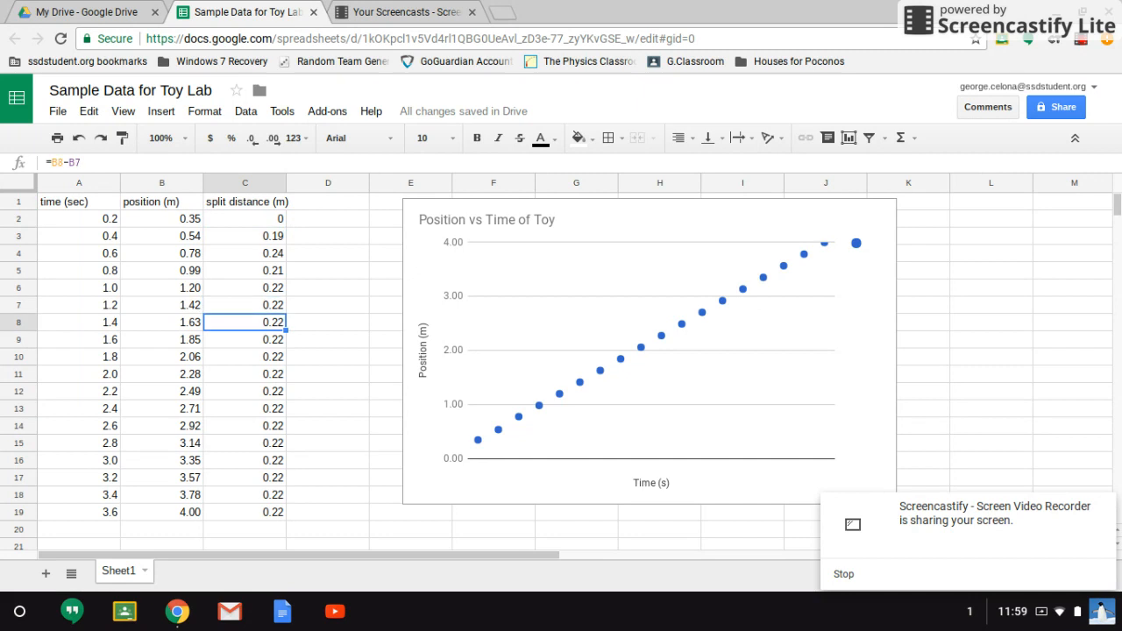
key(Down)
key(Down)
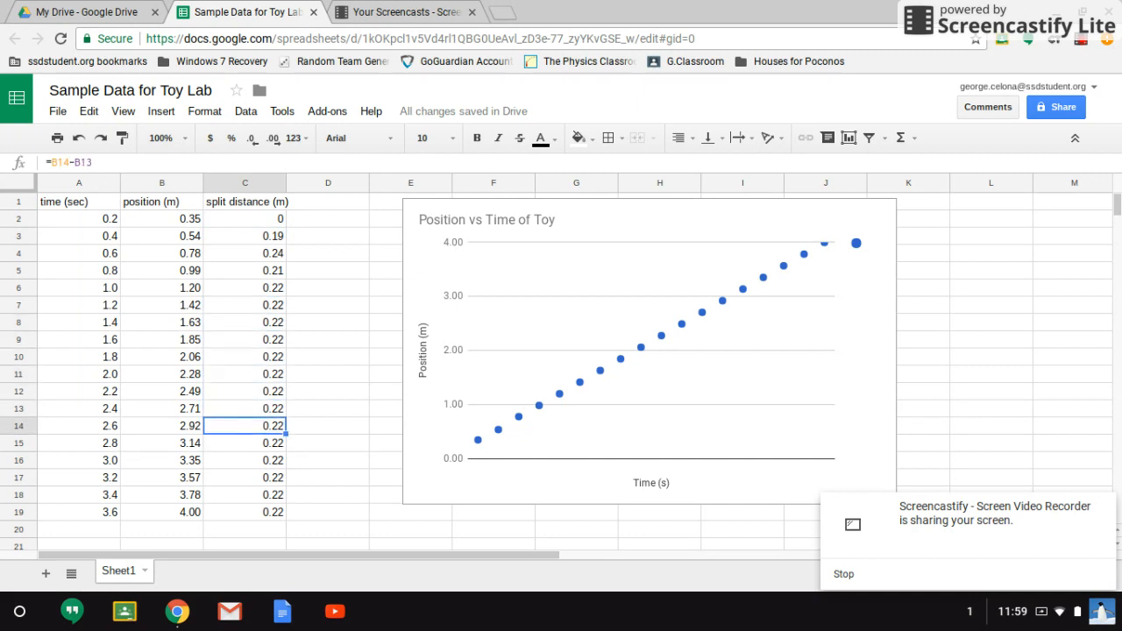
key(Up)
key(Up)
key(Up)
key(Up)
key(Up)
key(Up)
key(Up)
key(Up)
key(Up)
key(Down)
key(Down)
key(Down)
key(Down)
key(Right)
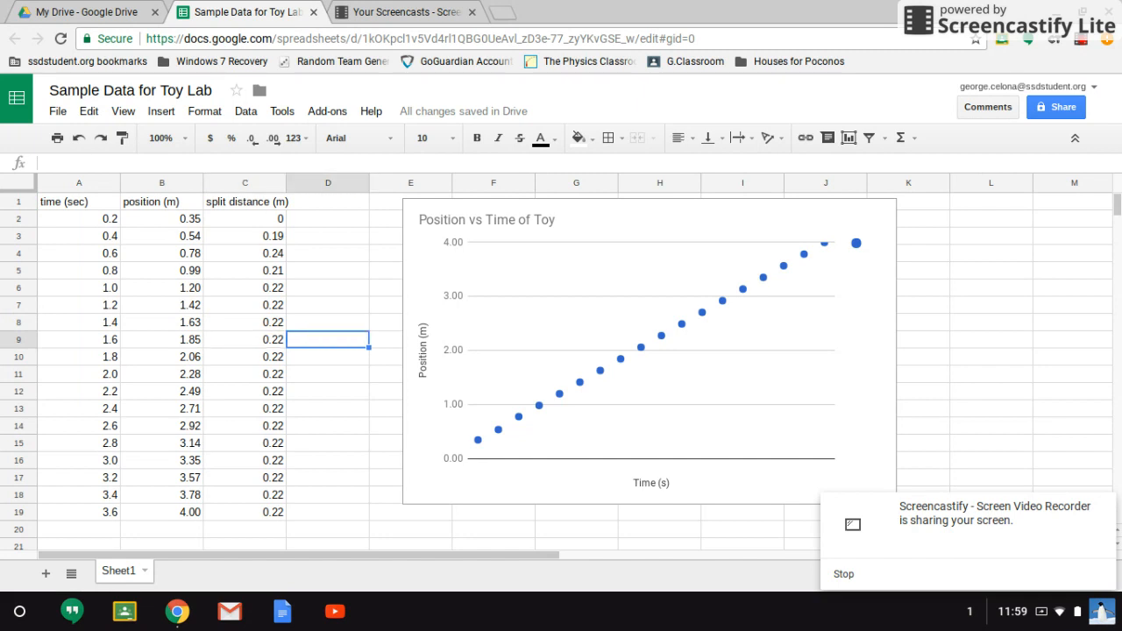
- Add the header 'split speed (m/s)' in cell D1
key(Up)
key(Up)
key(Up)
key(Up)
key(Up)
key(Up)
key(Up)
key(Up)
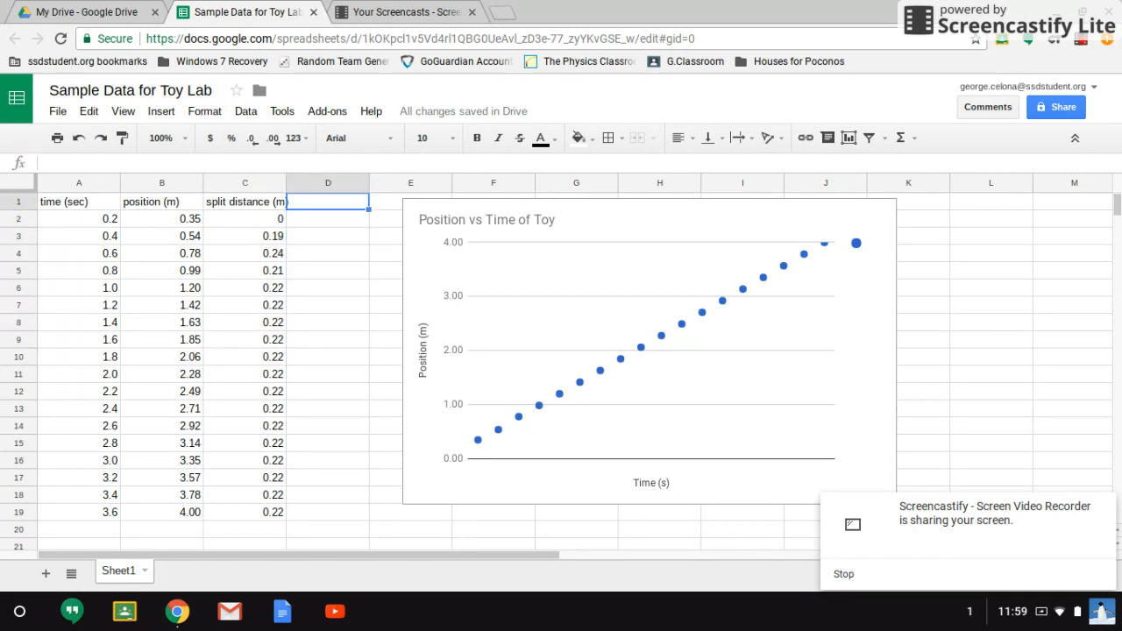
text(split )
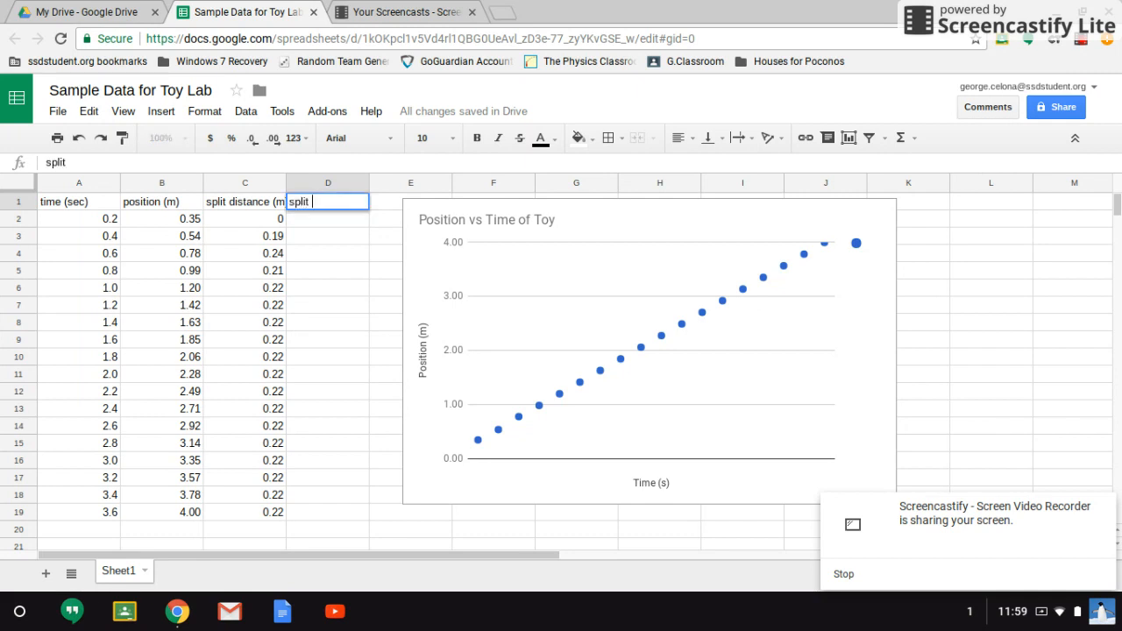
text(speed )
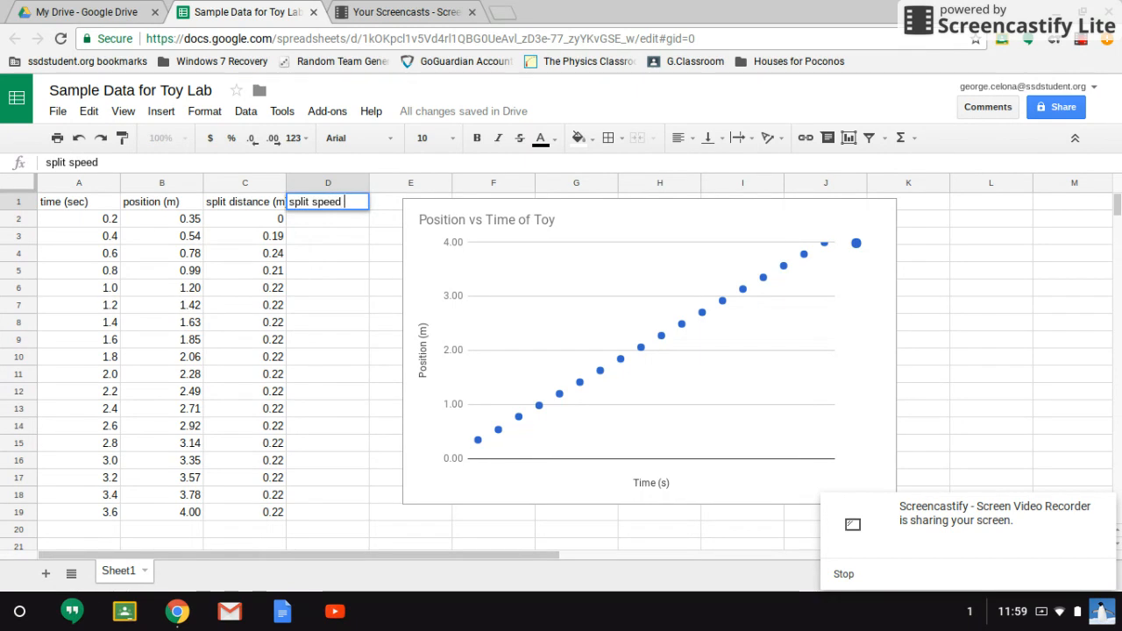
text((m/s))
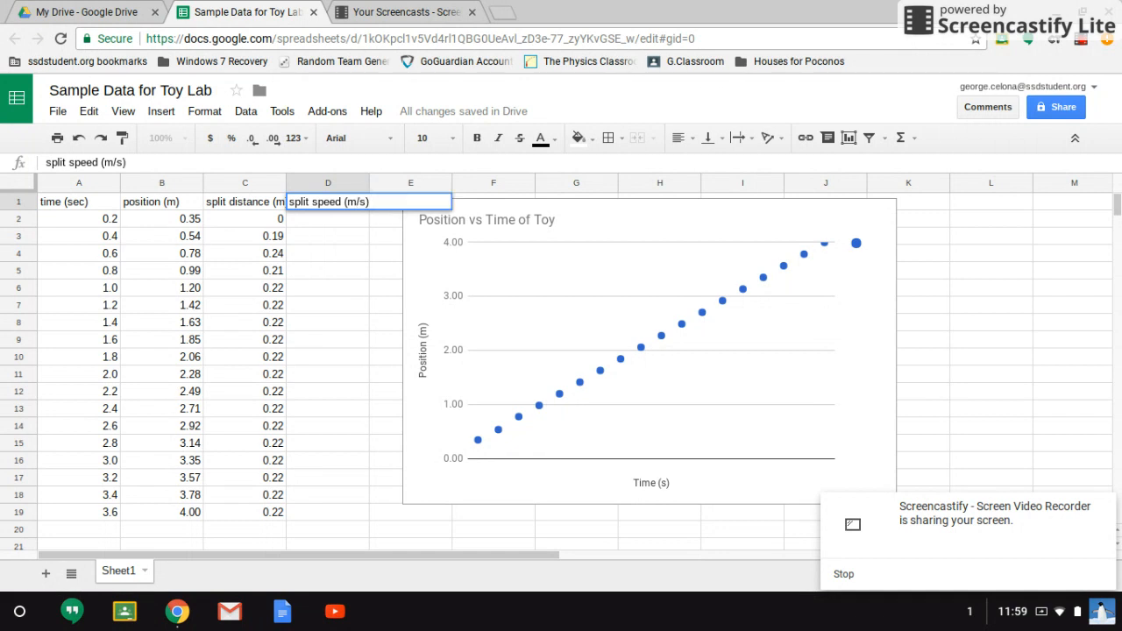
key(Return)
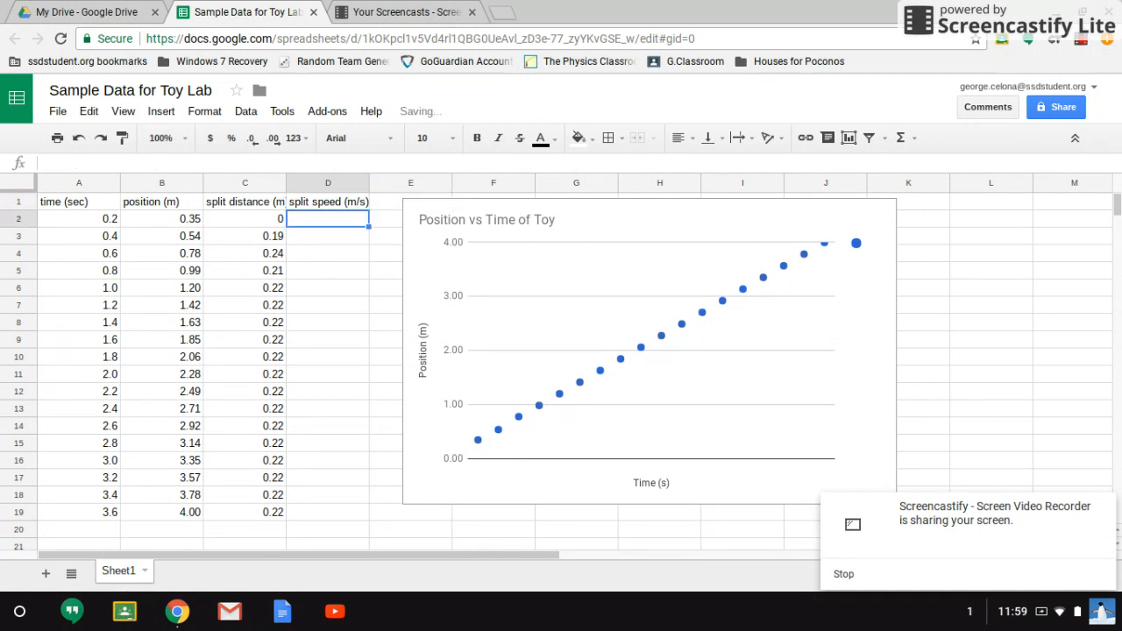
- Enter 0 in cell D2 as the first split speed value
text(0)
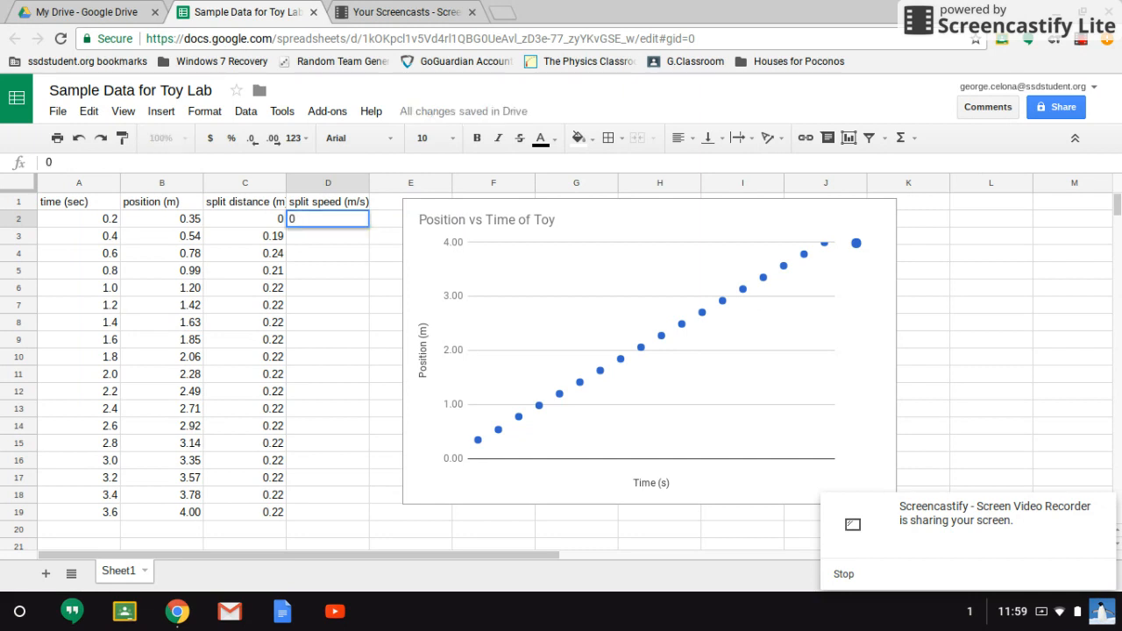
key(Return)
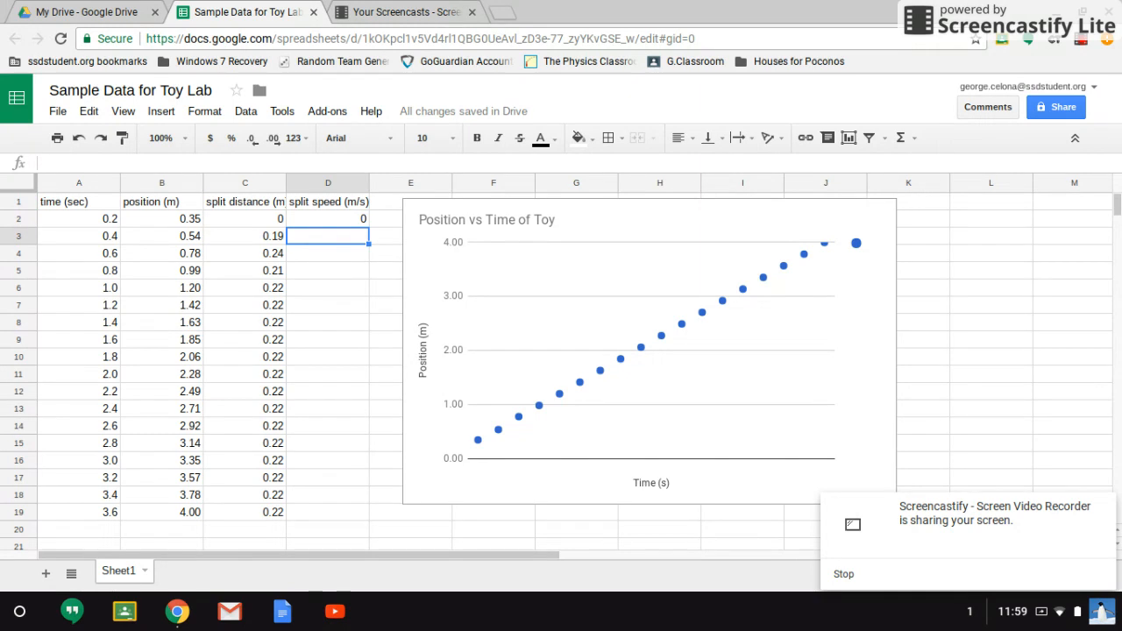
key(Left)
key(Left)
key(Left)
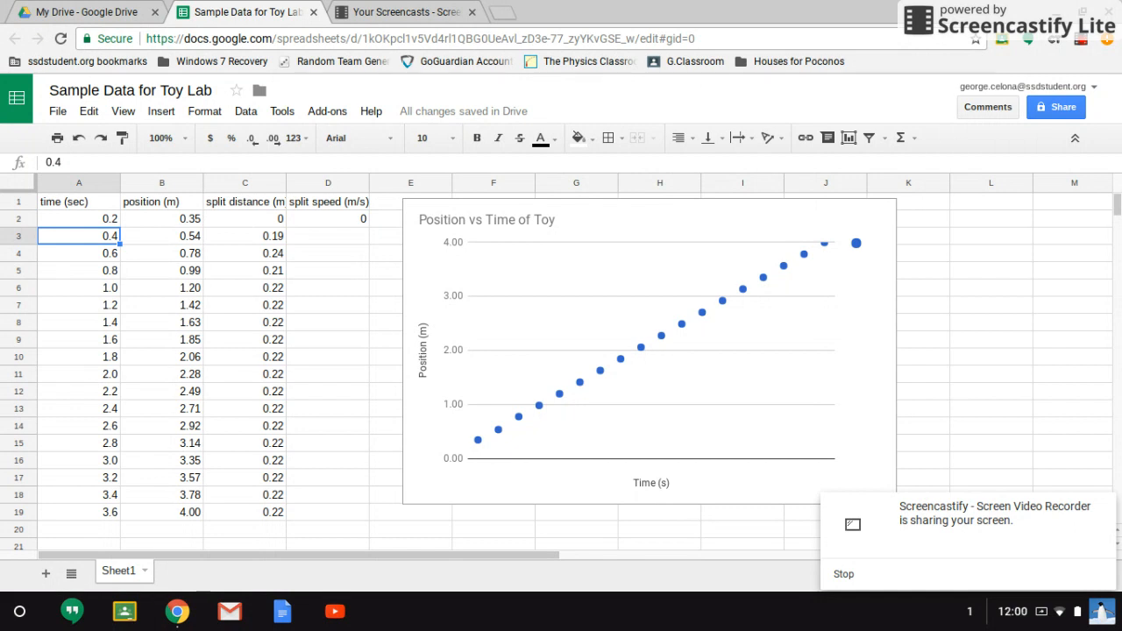
- Enter the formula =C3/.2 in D3 to compute the split speed from the split distance
key(Right)
key(Right)
key(Right)
text(=)
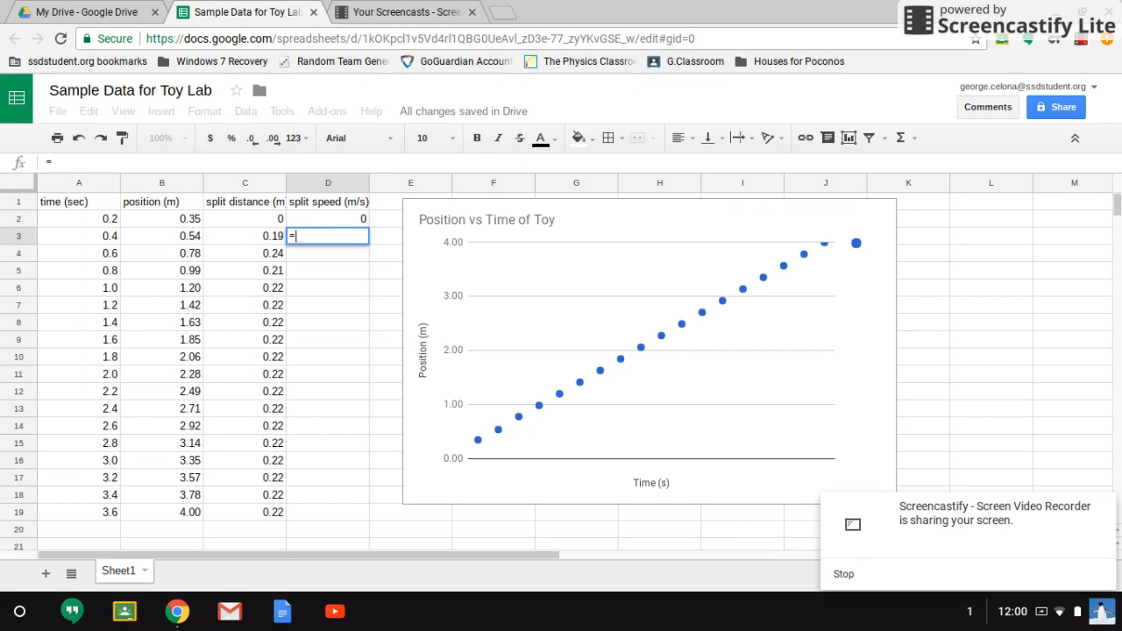
key(Left)
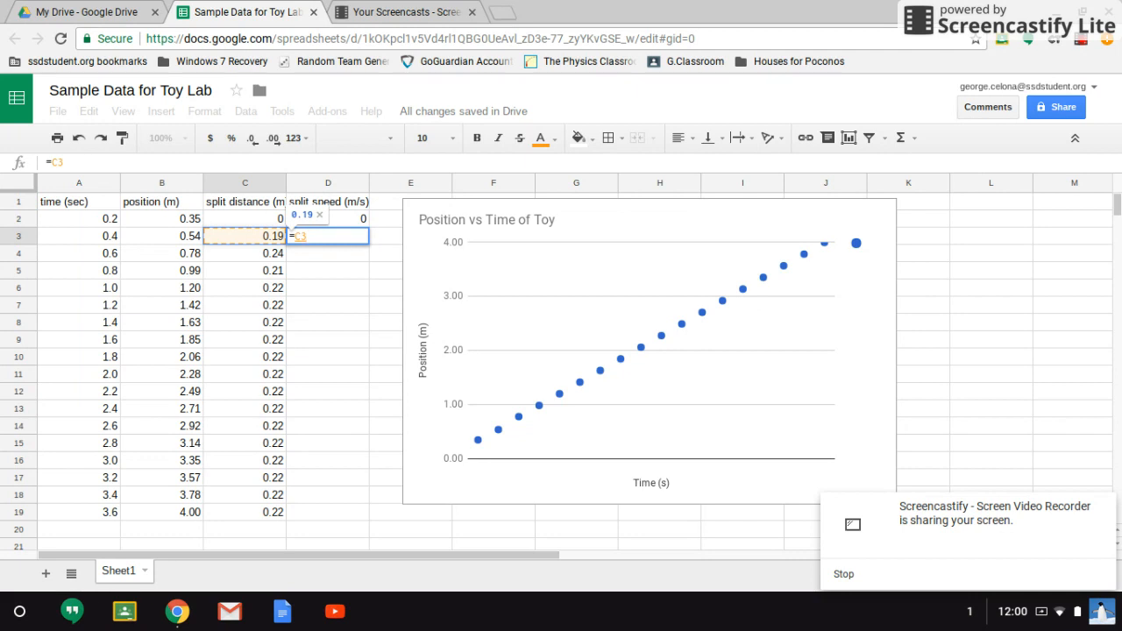
text(/)
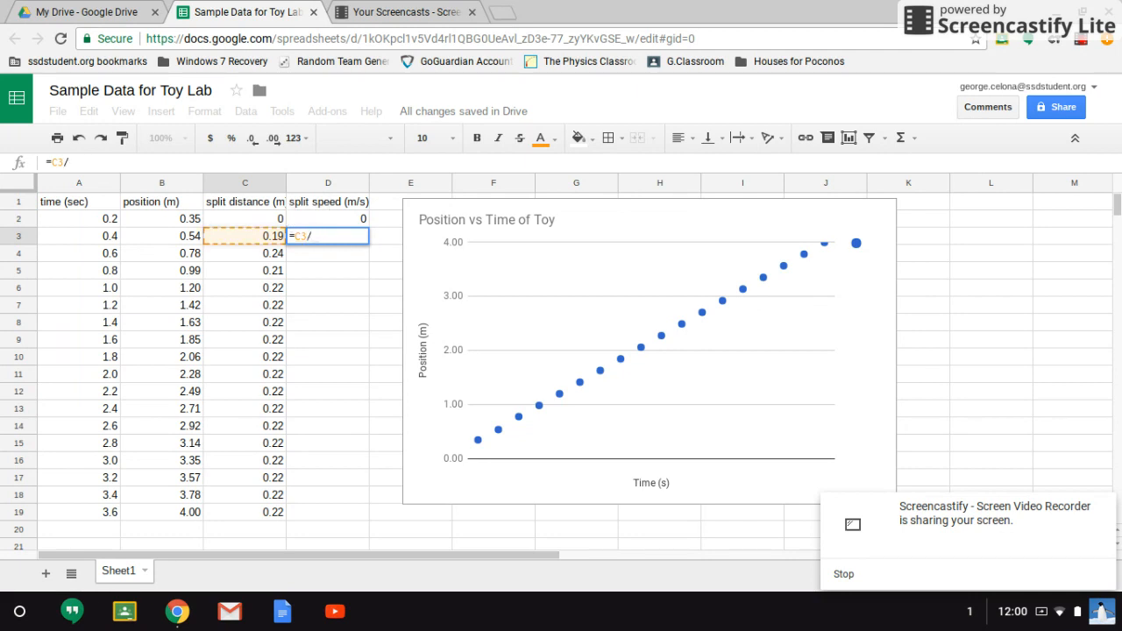
text(.2)
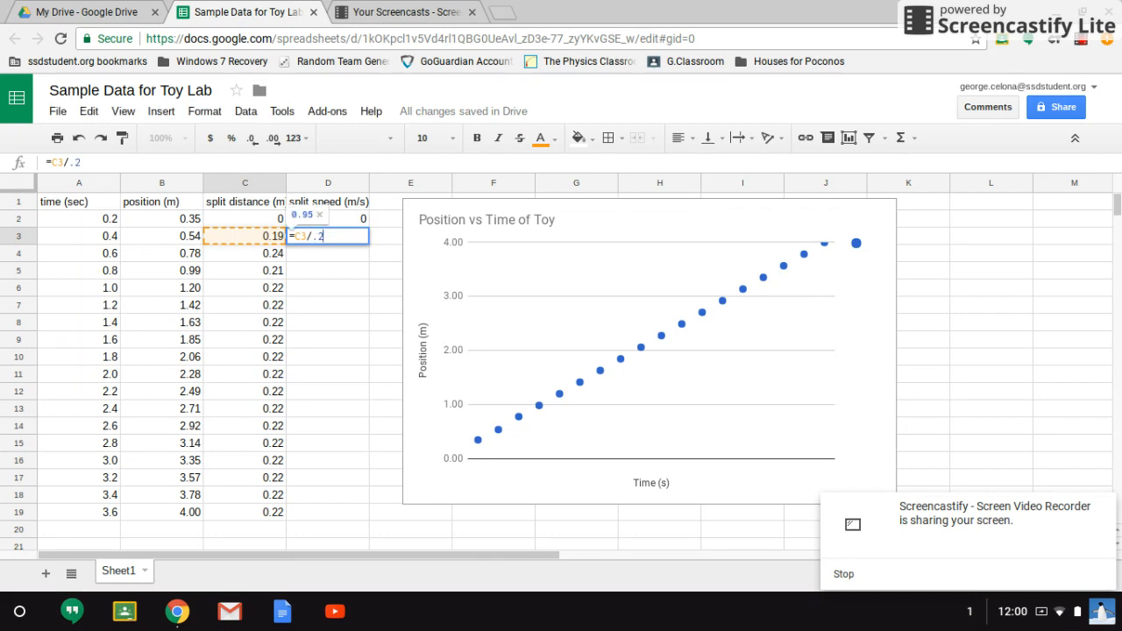
key(Return)
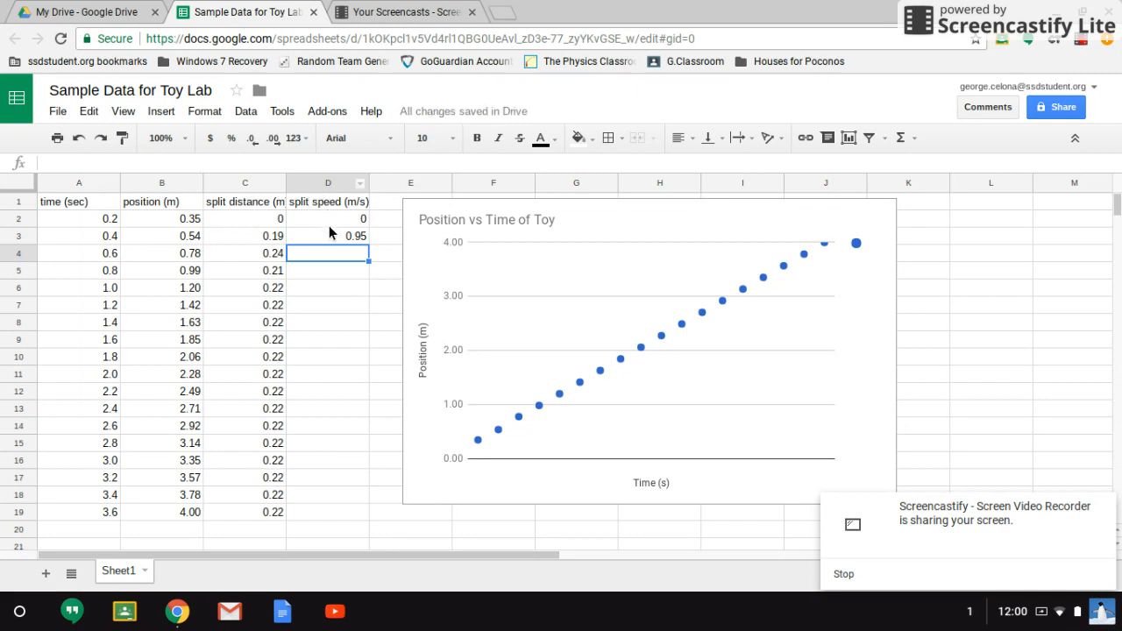
- Copy the D3 split speed formula down column D through row 19
click(329, 237)
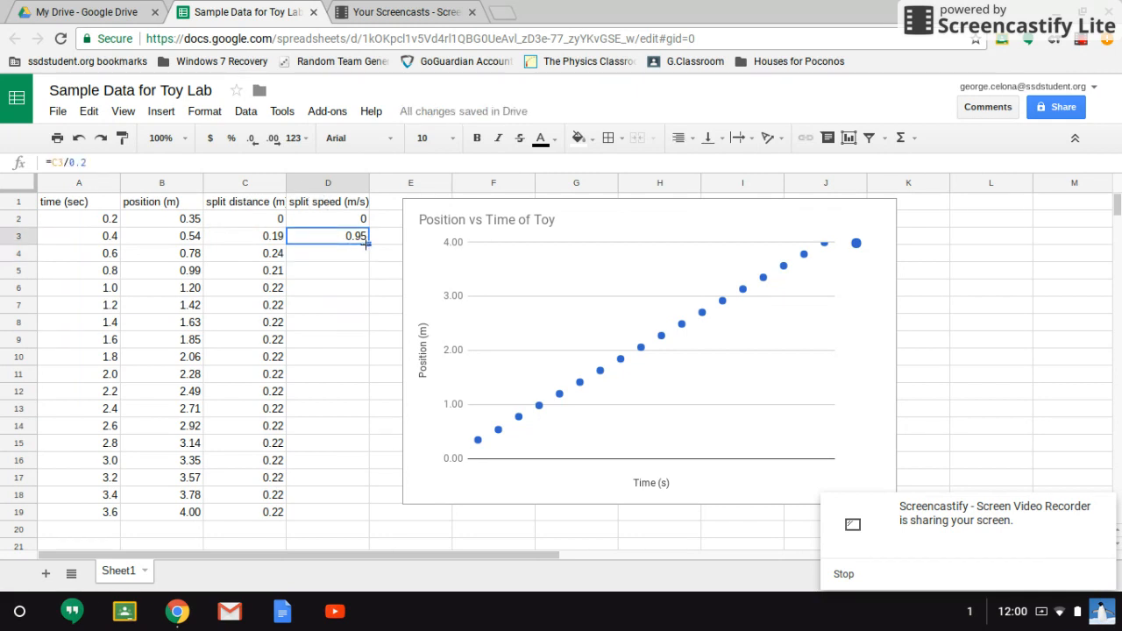
drag(367, 242, 367, 511)
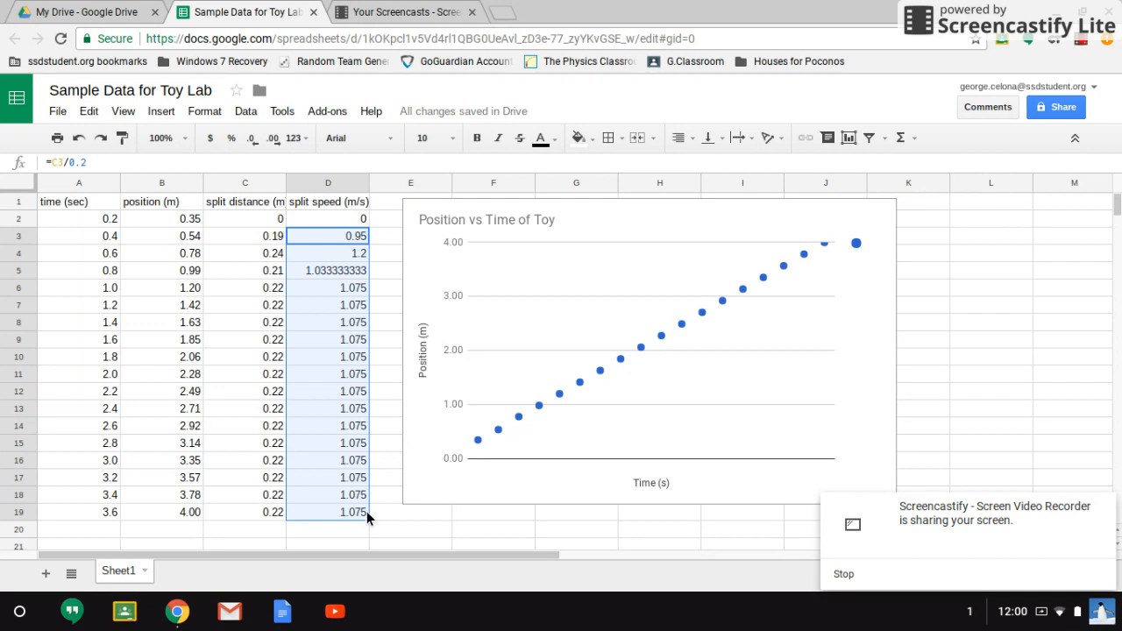
- Select the split speed values D2:D19 together with the times A2:A19 and insert a chart
click(357, 223)
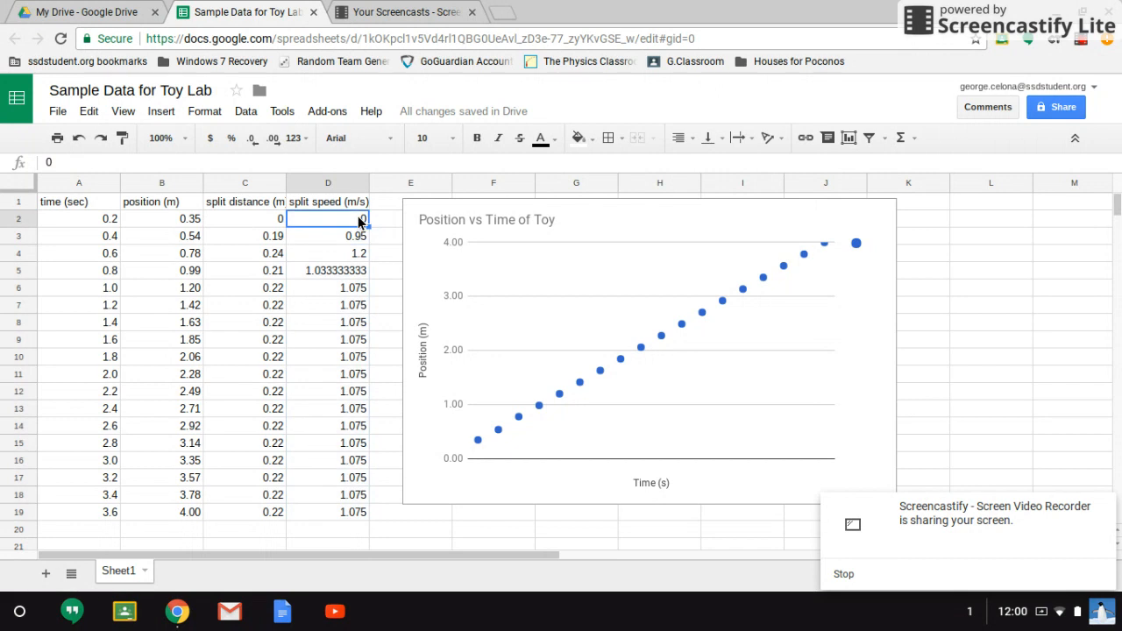
drag(359, 223, 355, 508)
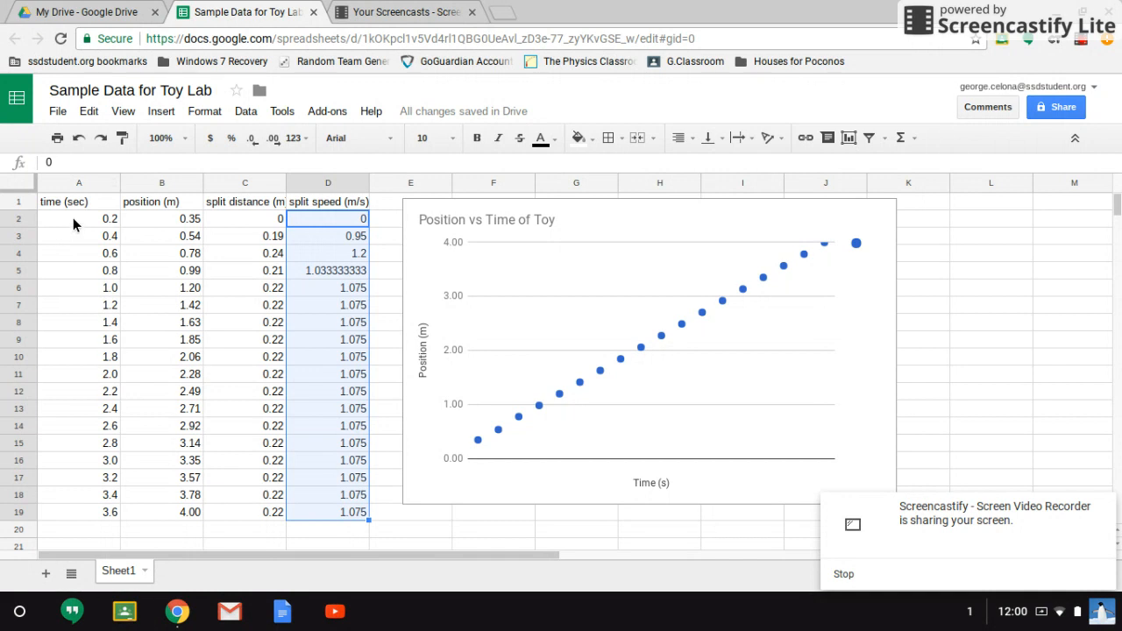
drag(73, 217, 92, 513)
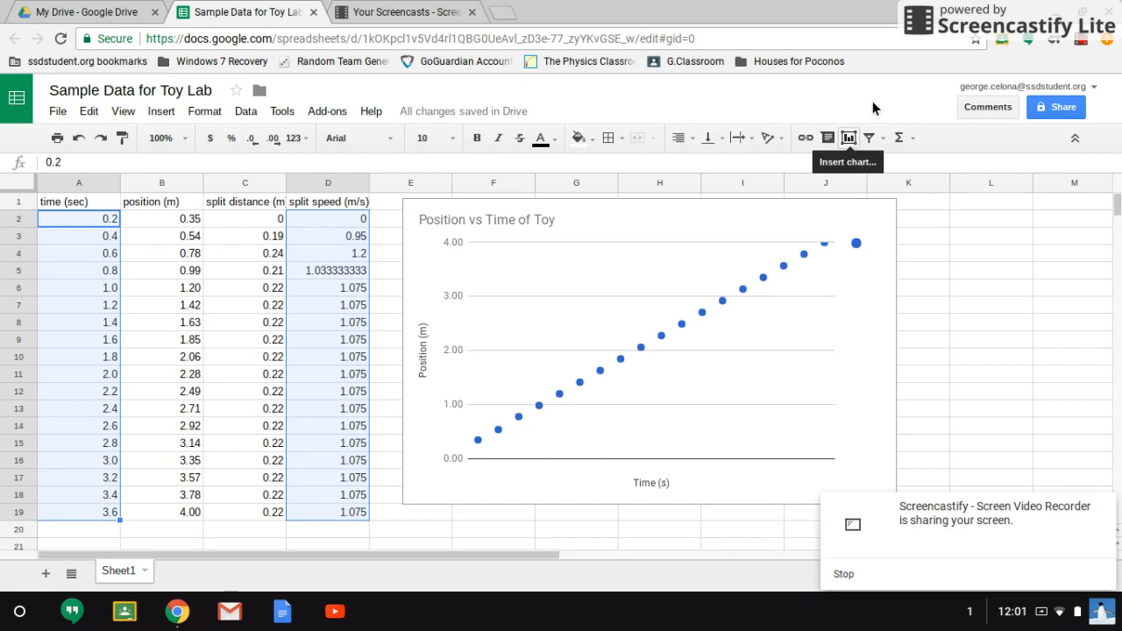
click(854, 144)
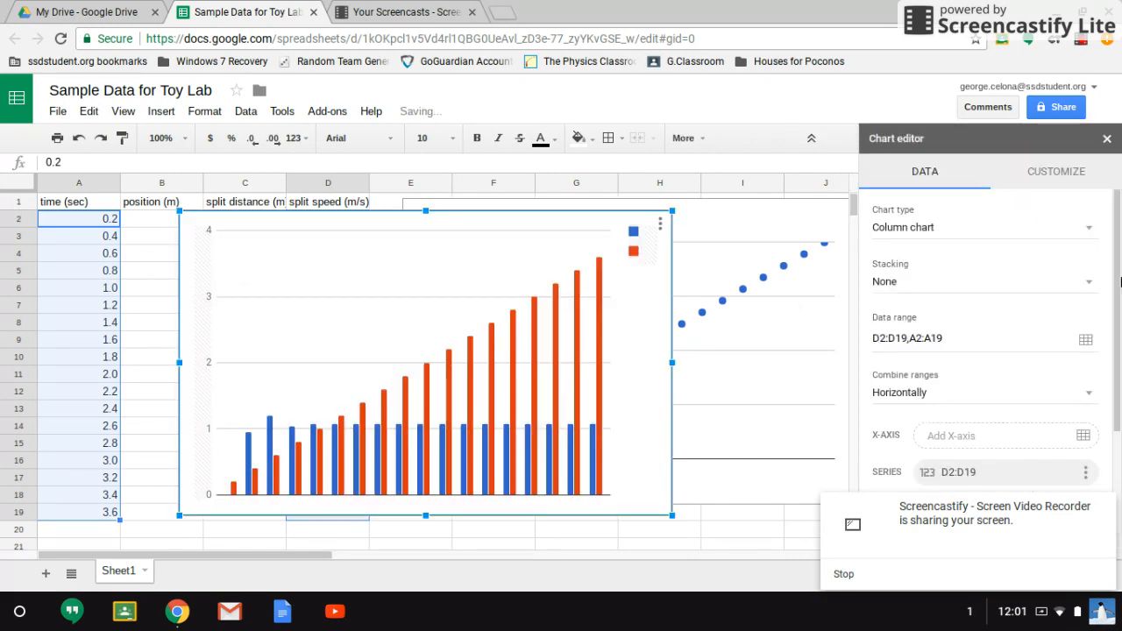
- Change the new chart's type to a scatter chart
click(1091, 232)
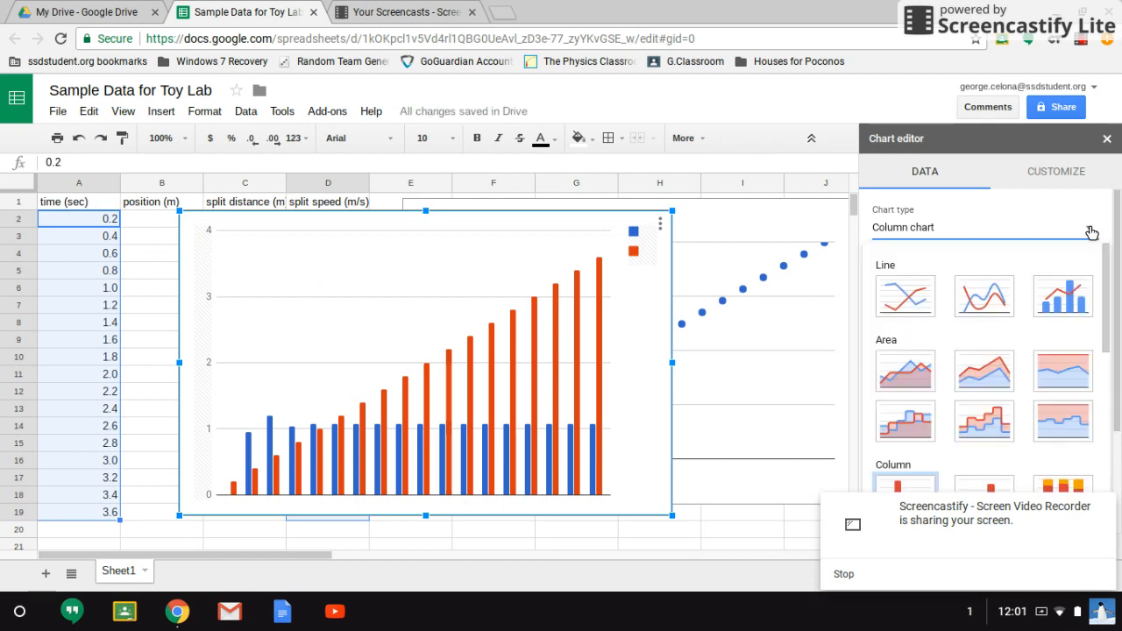
click(1107, 255)
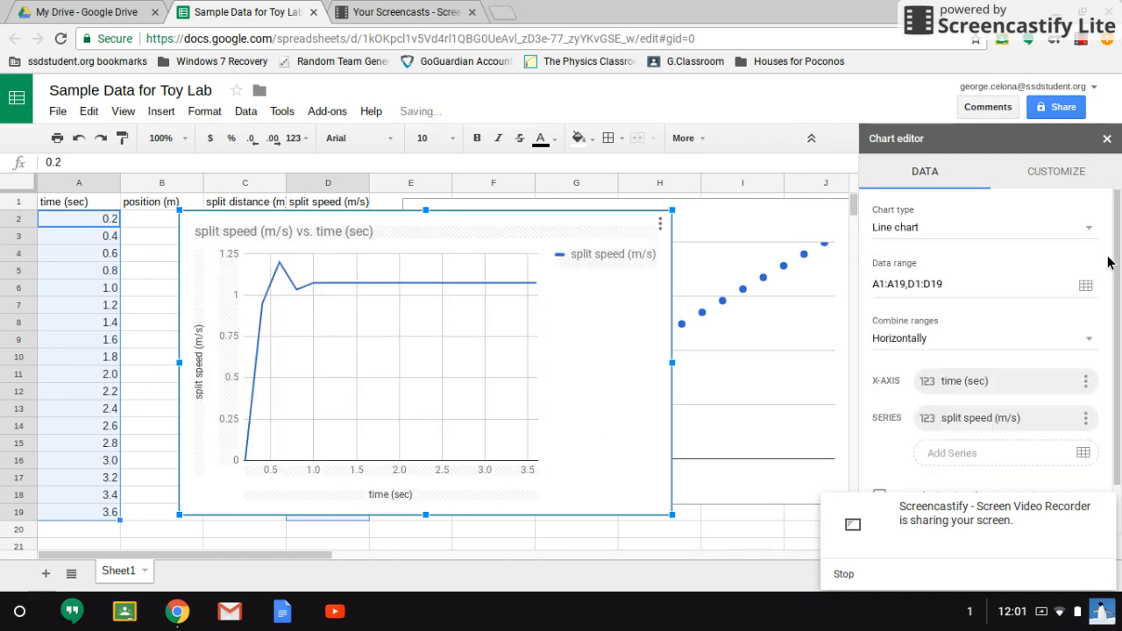
click(1092, 230)
drag(1102, 272, 1112, 447)
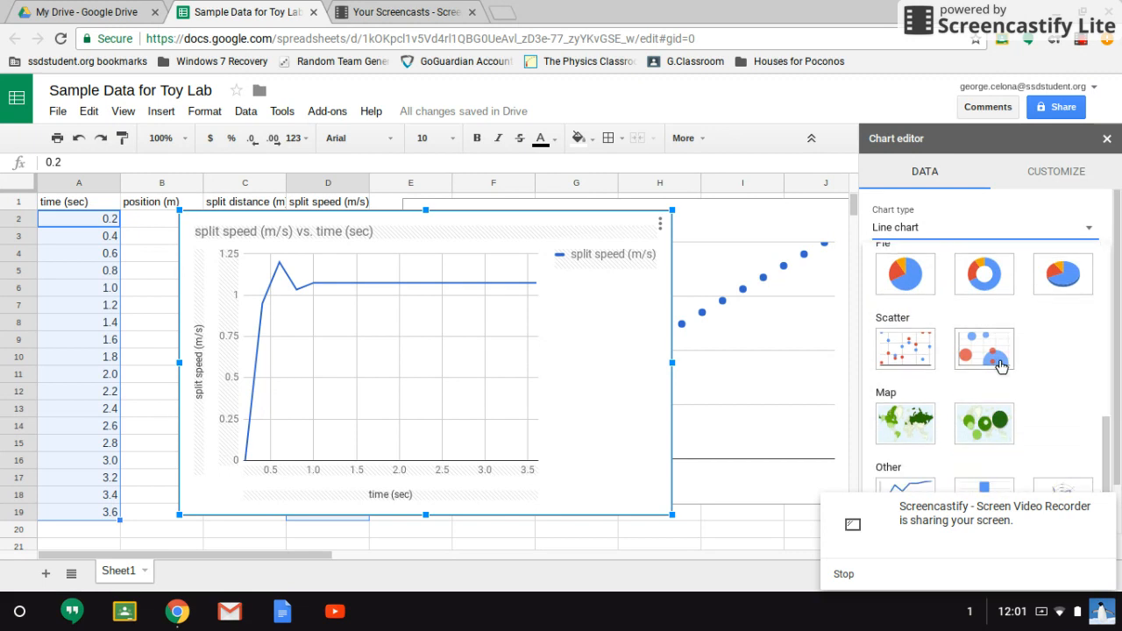
click(921, 352)
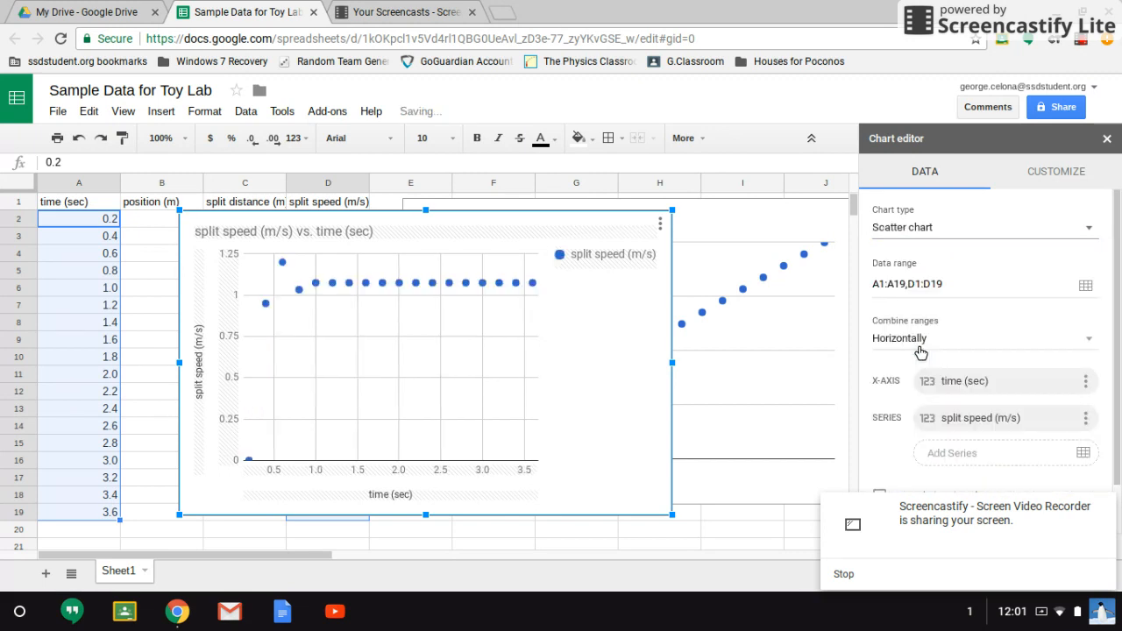